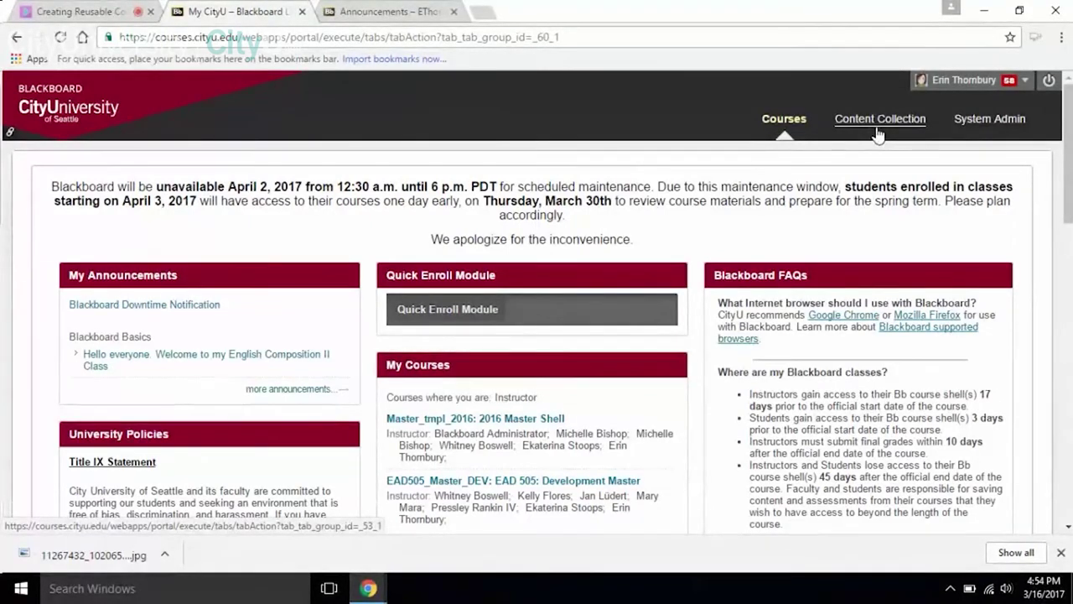
Show the My Content files in the Content Collection and view the Upload dropdown options.
{"action": "left_click", "coordinate": [876, 125]}
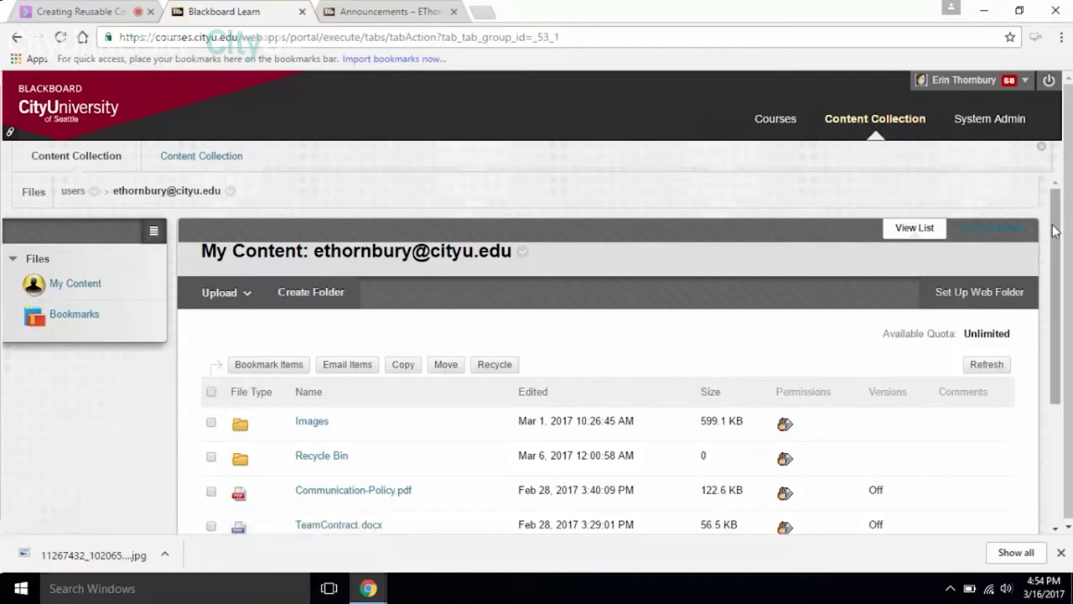
{"action": "left_click_drag", "start_coordinate": [1055, 232], "coordinate": [1056, 257]}
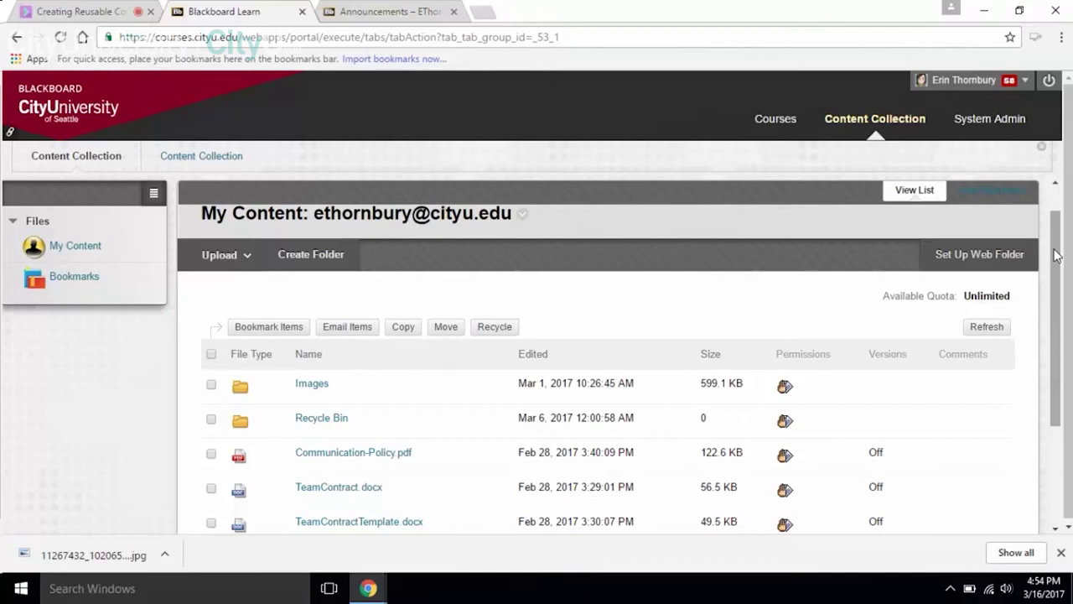
{"action": "left_click", "coordinate": [214, 256]}
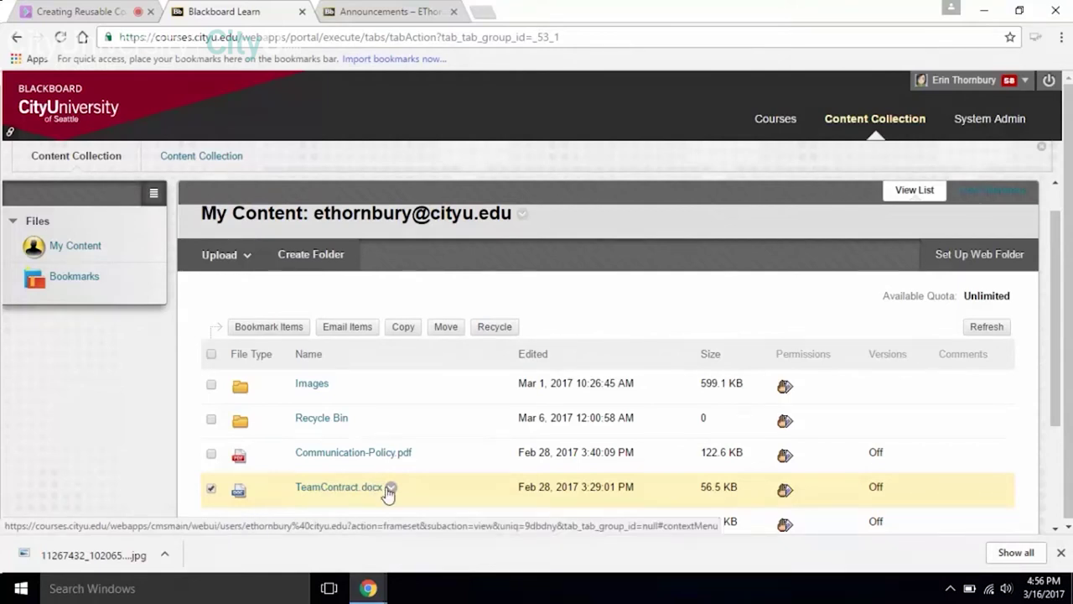
Open the action menu for TeamContract.docx and choose its 360° View report.
{"action": "left_click", "coordinate": [390, 488]}
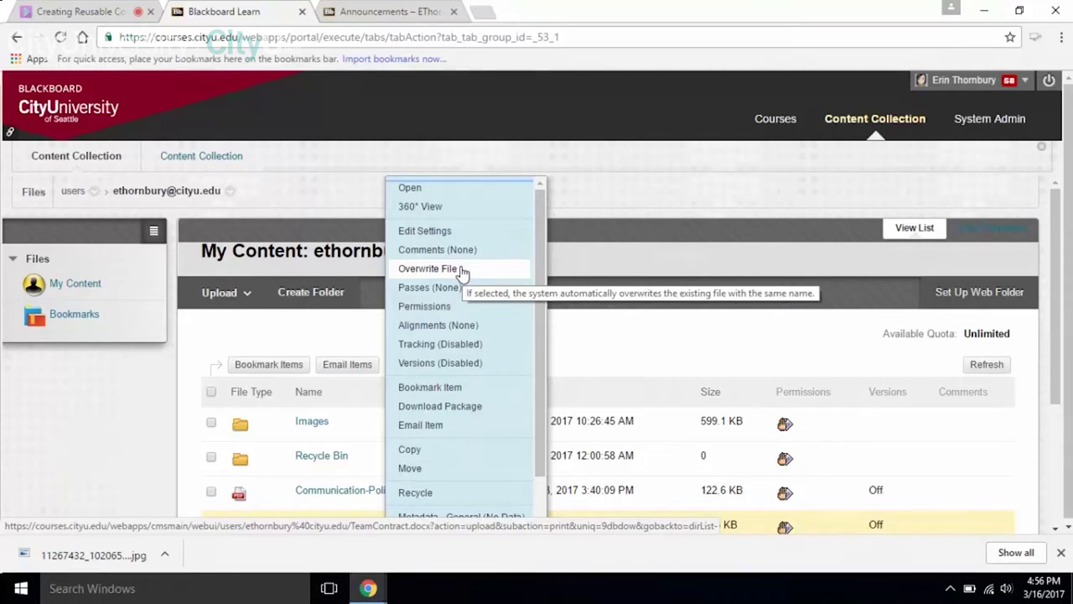
{"action": "left_click", "coordinate": [629, 353]}
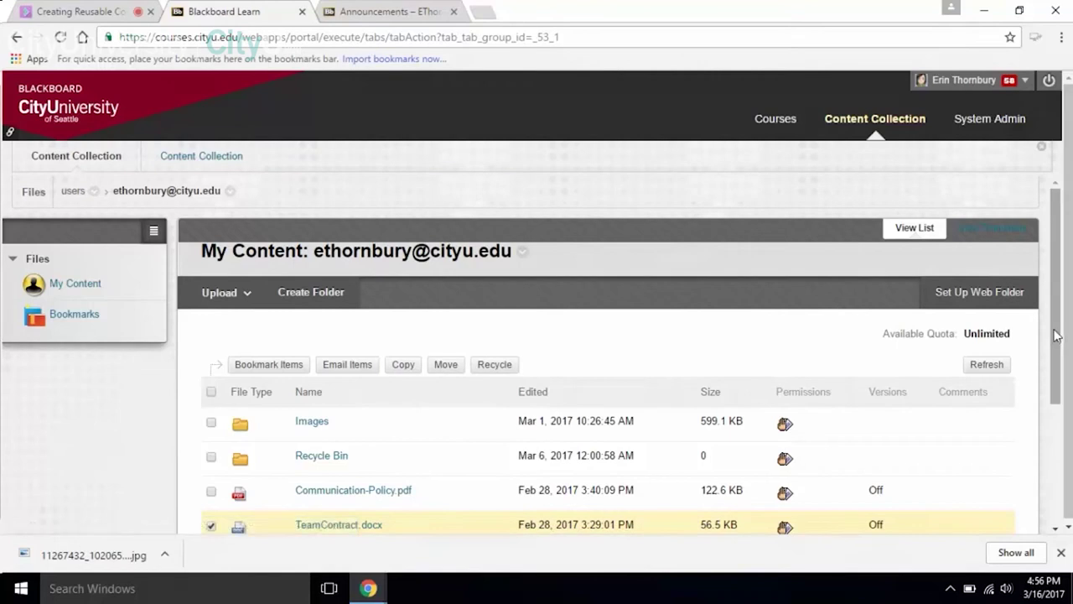
{"action": "scroll", "coordinate": [1027, 347], "scroll_direction": "down", "scroll_amount": 3}
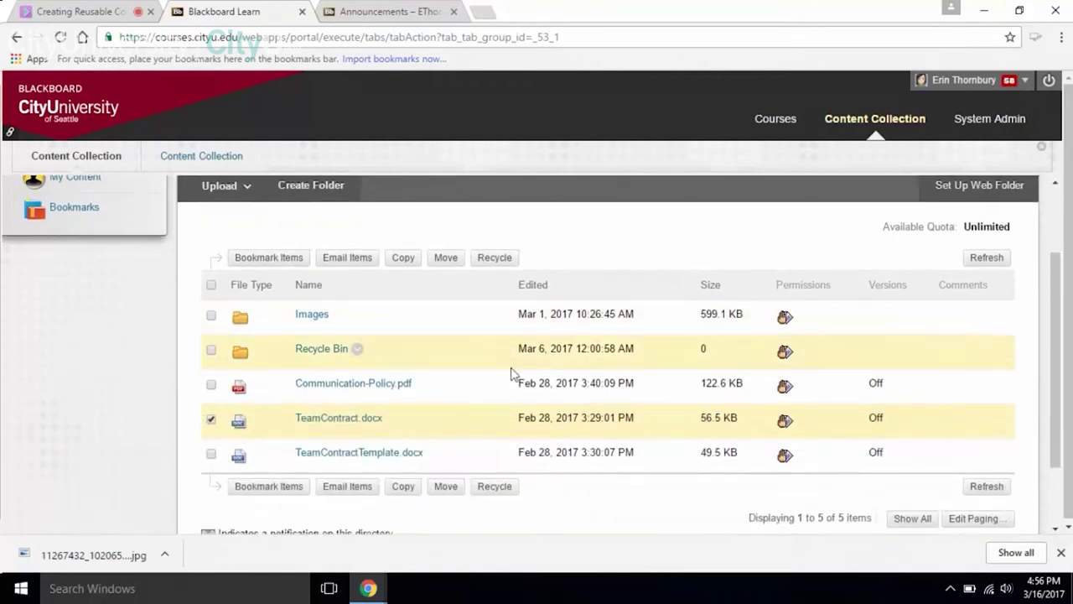
{"action": "left_click", "coordinate": [389, 422]}
{"action": "scroll", "coordinate": [389, 427], "scroll_direction": "up", "scroll_amount": 3}
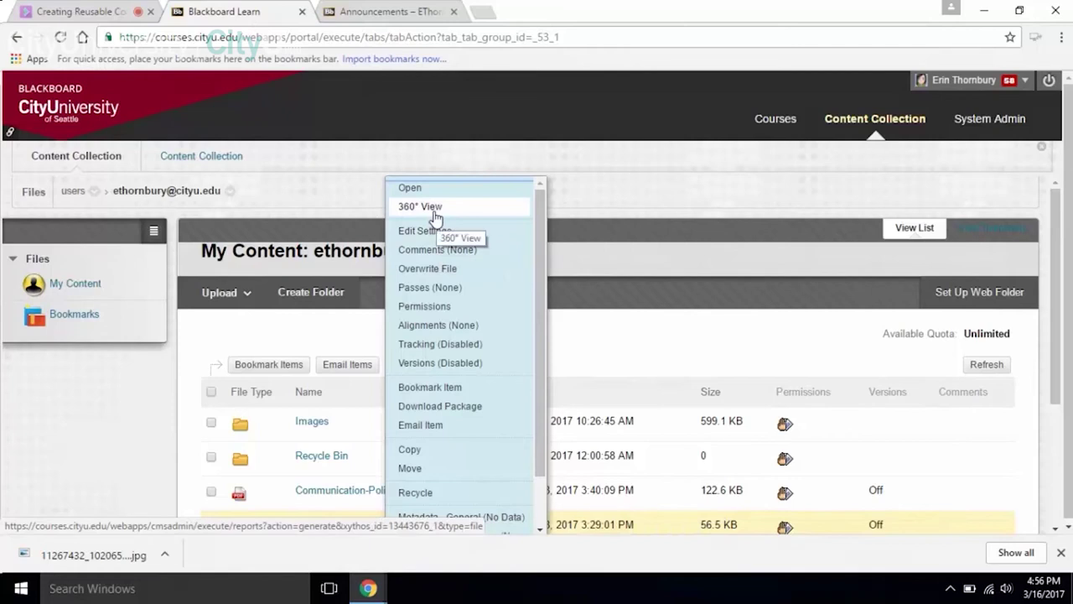
{"action": "left_click", "coordinate": [435, 209]}
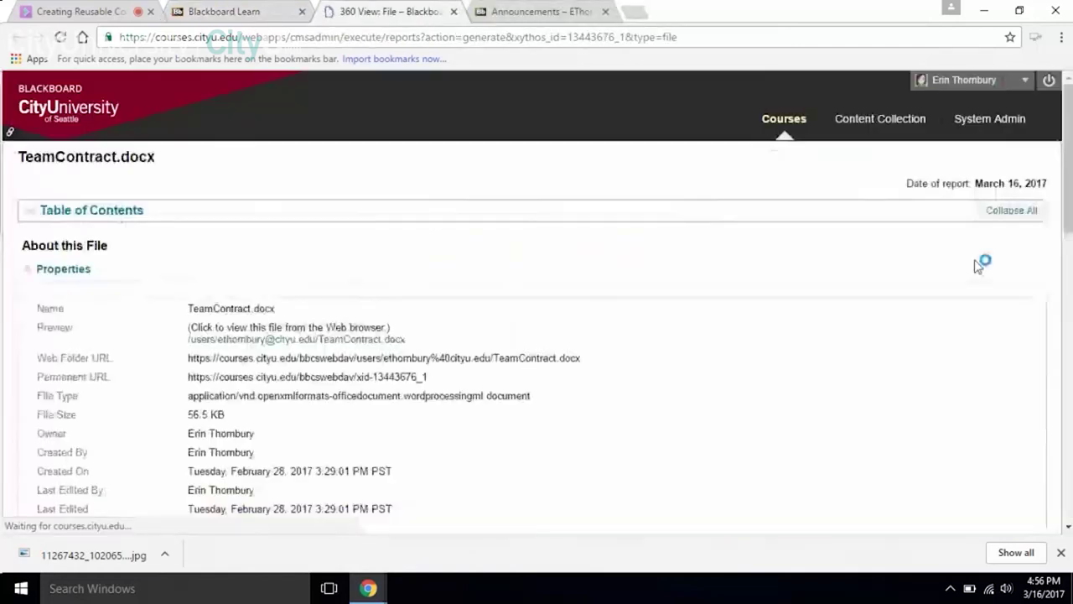
Review TeamContract.docx's properties, permissions and course links, then go back to the Content Collection.
{"action": "left_click_drag", "start_coordinate": [1071, 208], "coordinate": [1049, 476]}
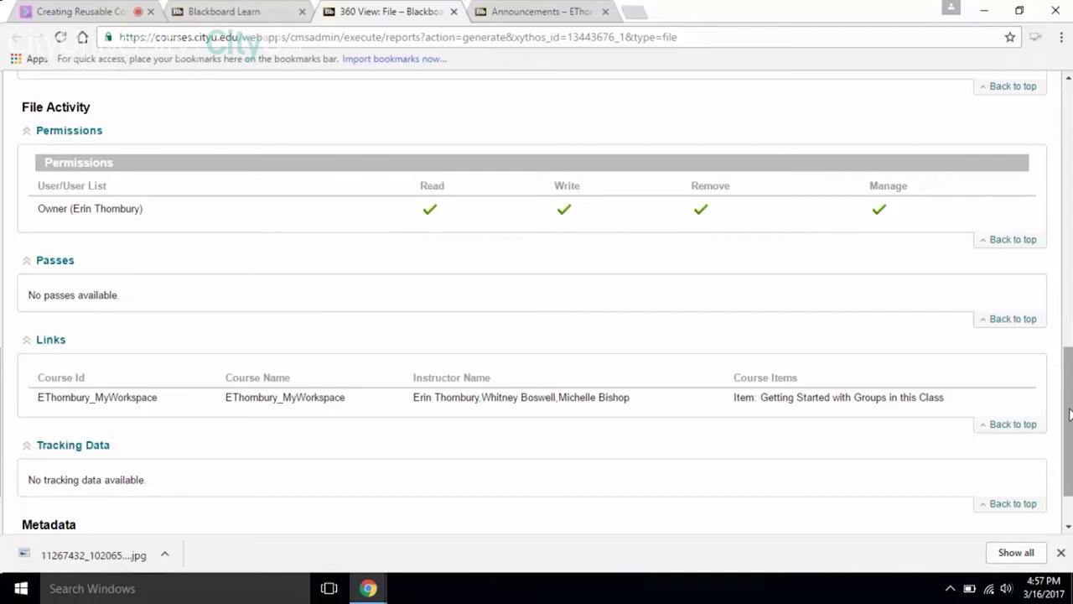
{"action": "left_click_drag", "start_coordinate": [1069, 413], "coordinate": [1070, 167]}
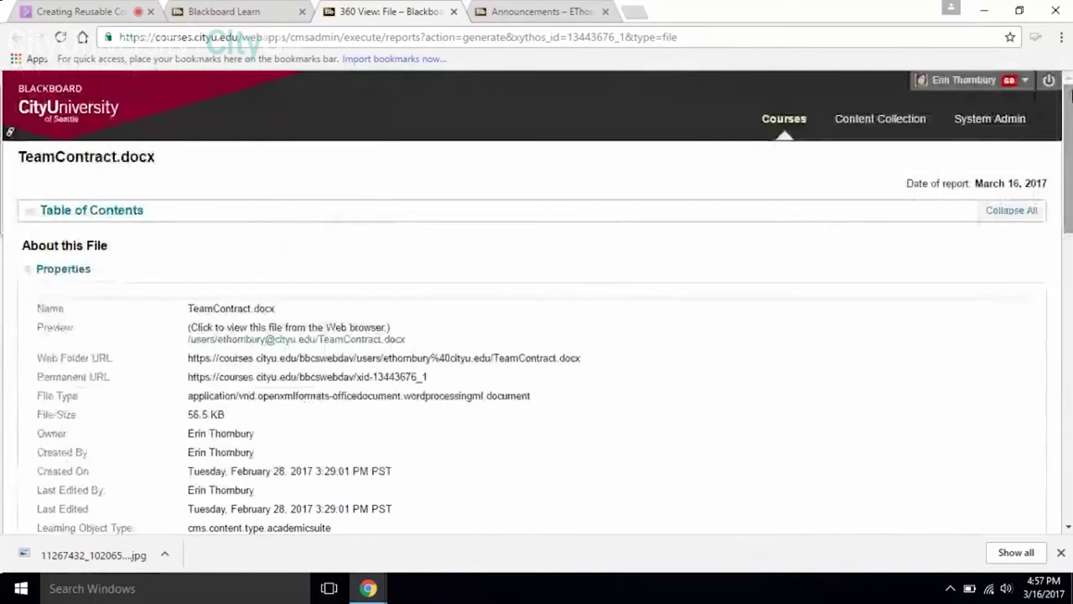
{"action": "left_click", "coordinate": [847, 122]}
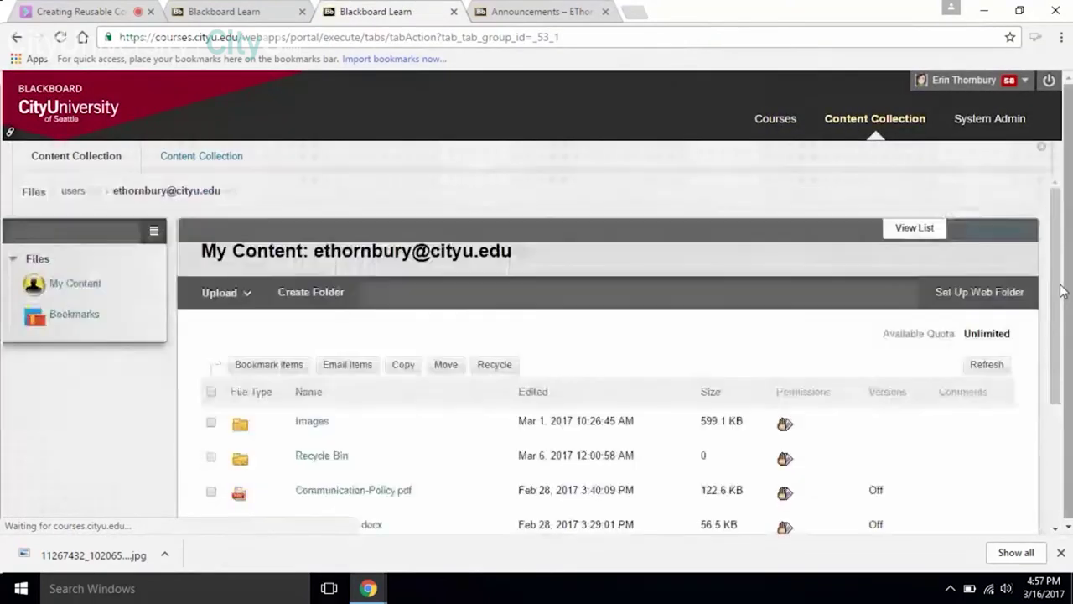
In My Content, check the Upload options and deselect Communication-Policy.pdf.
{"action": "left_click_drag", "start_coordinate": [1054, 287], "coordinate": [1050, 330]}
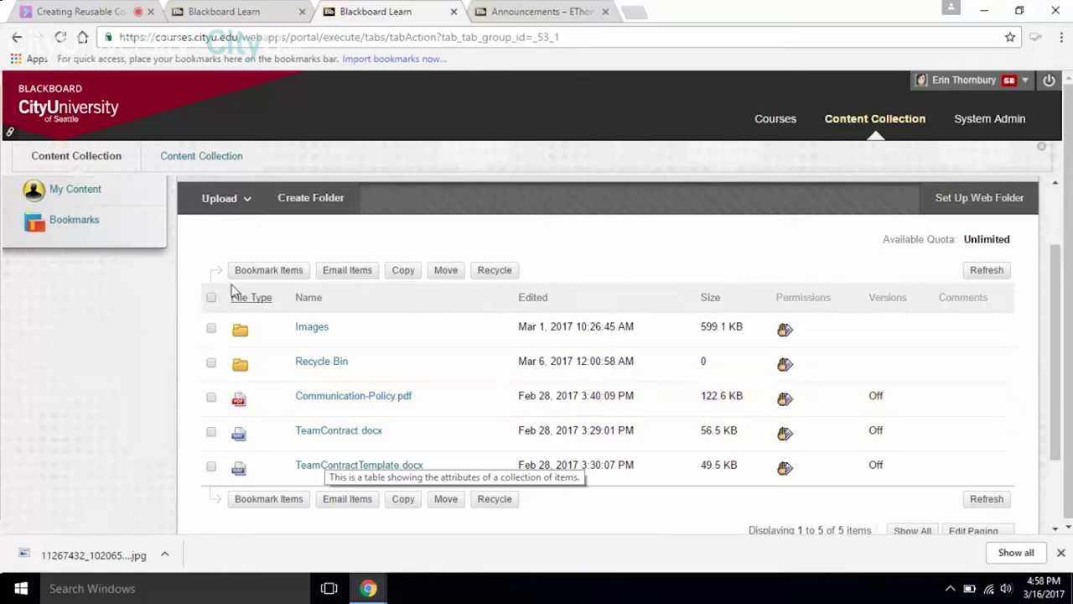
{"action": "left_click", "coordinate": [219, 199]}
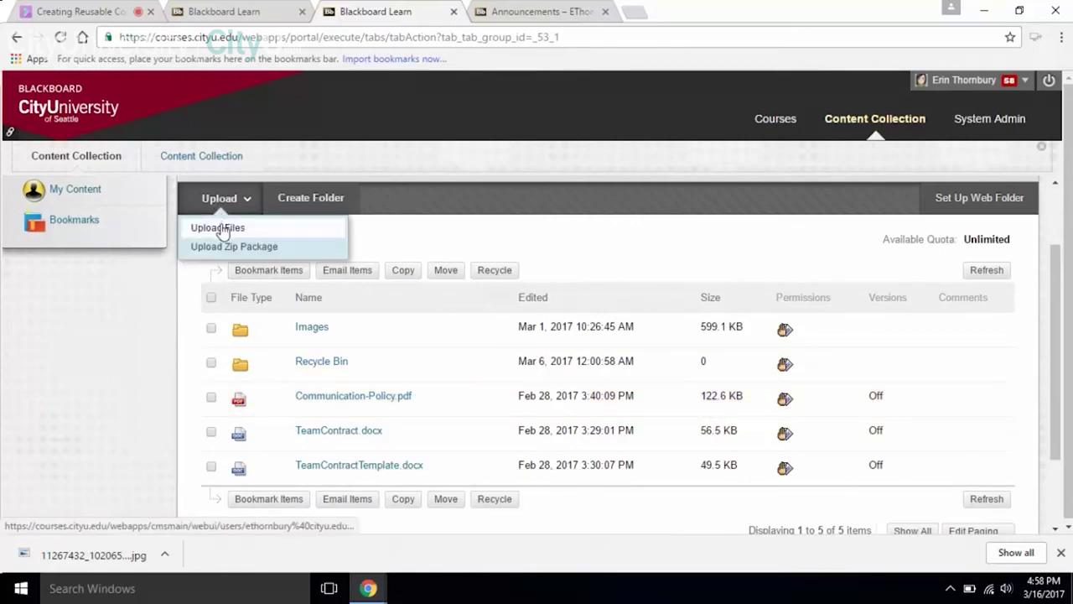
{"action": "left_click", "coordinate": [371, 232]}
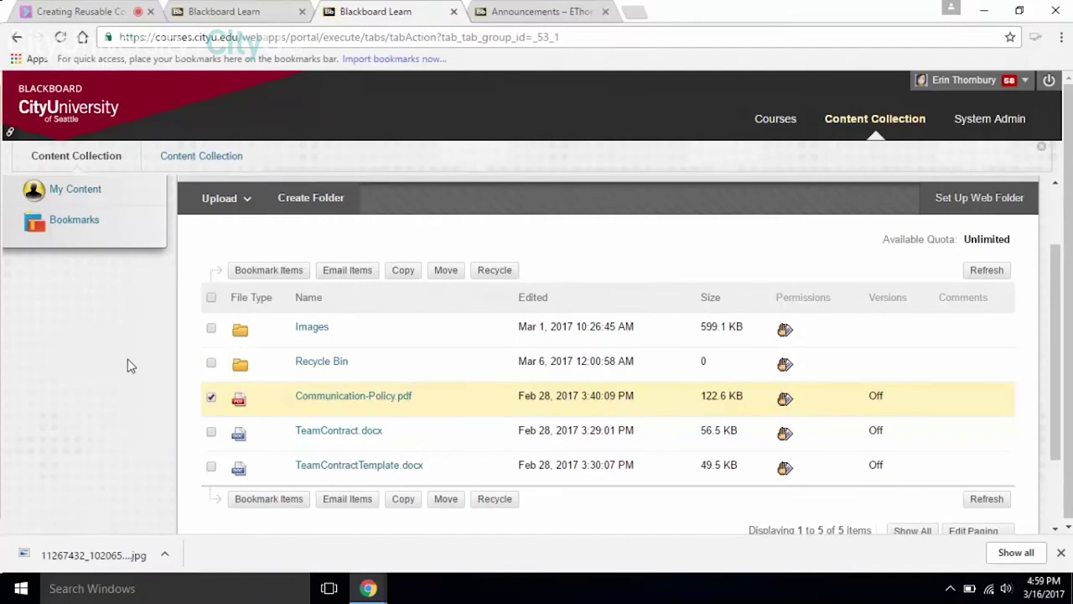
{"action": "left_click", "coordinate": [208, 399]}
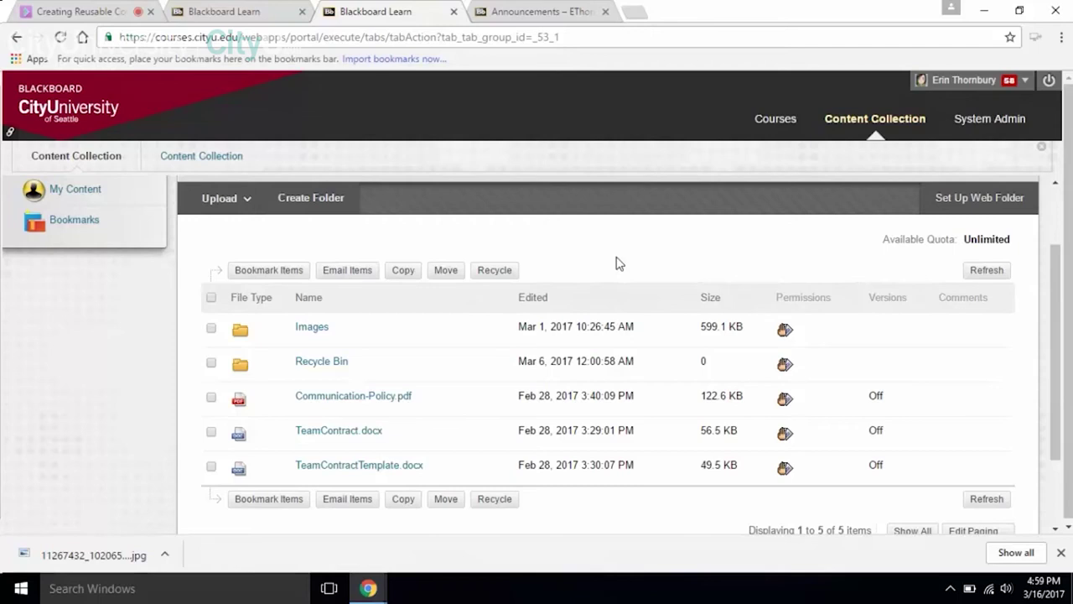
Return to the Courses tab and scroll through My Courses, including AC_215_Master and TESOL510_Master.
{"action": "left_click", "coordinate": [772, 127]}
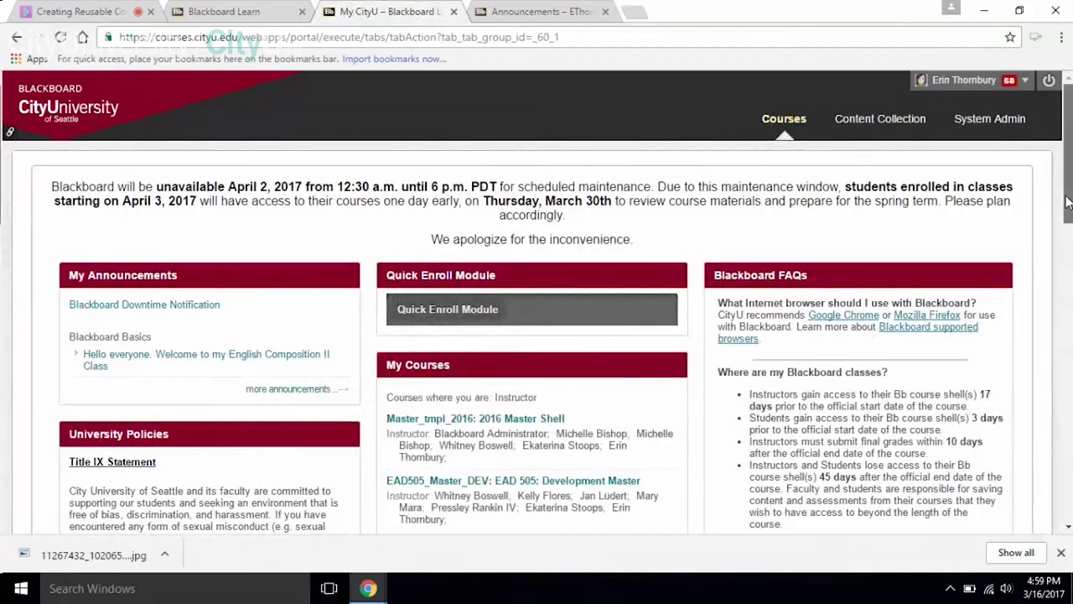
{"action": "left_click_drag", "start_coordinate": [1067, 202], "coordinate": [1061, 503]}
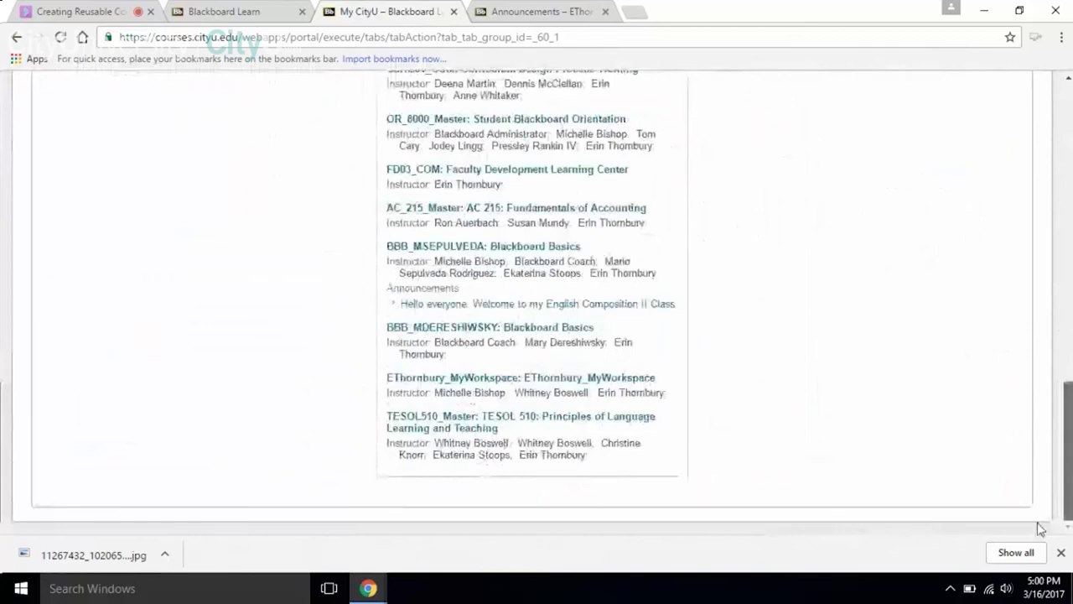
Enter the EThornbury_MyWorkspace course and go to its Course Information page.
{"action": "left_click", "coordinate": [497, 378]}
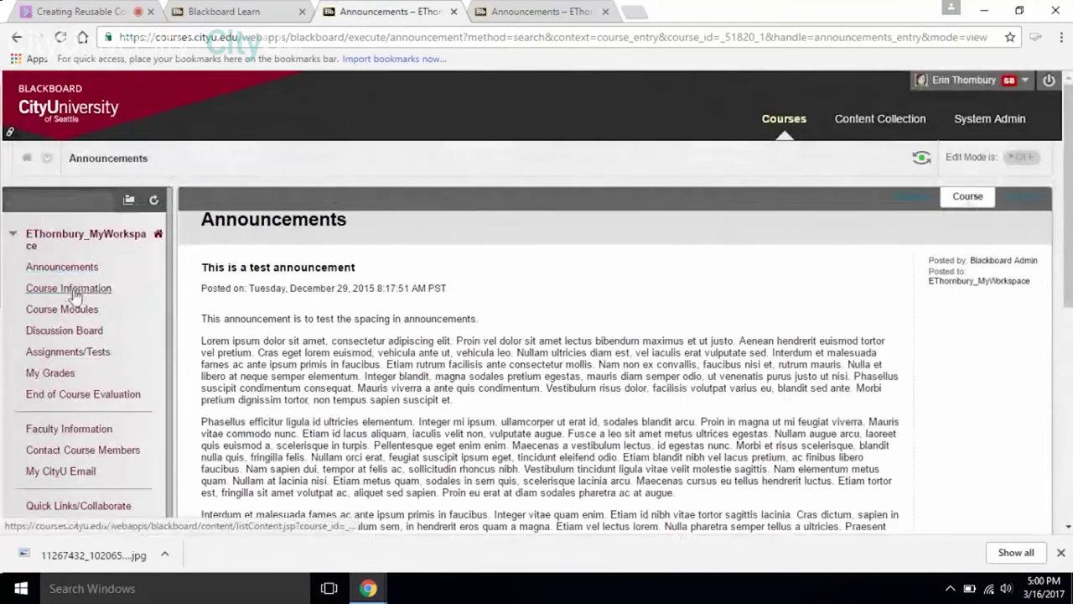
{"action": "left_click", "coordinate": [74, 290]}
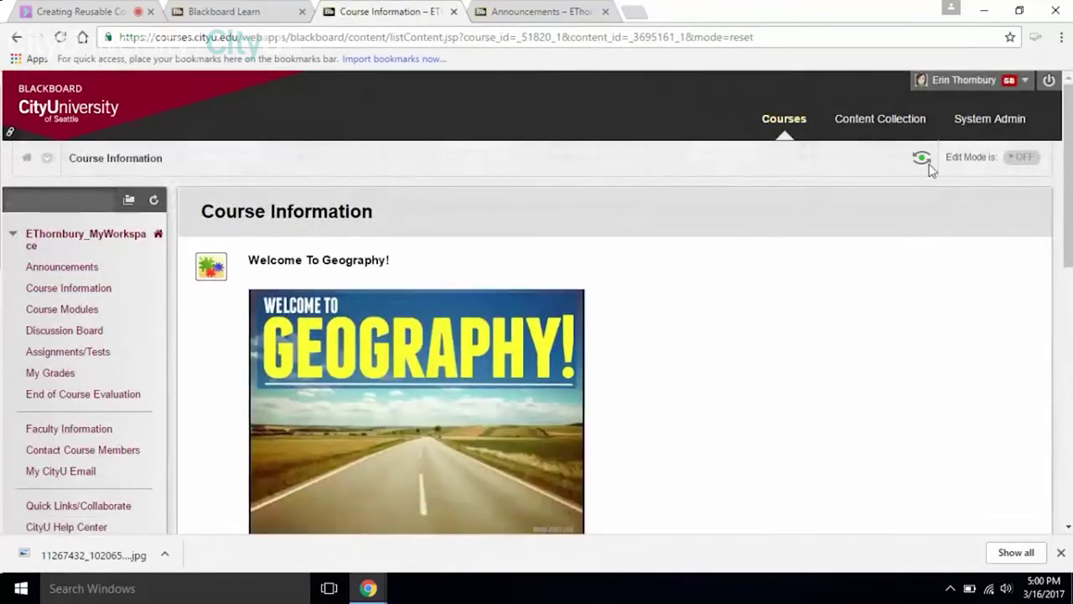
Switch Edit Mode on and choose Build Content > Item for Course Information.
{"action": "left_click", "coordinate": [1020, 168]}
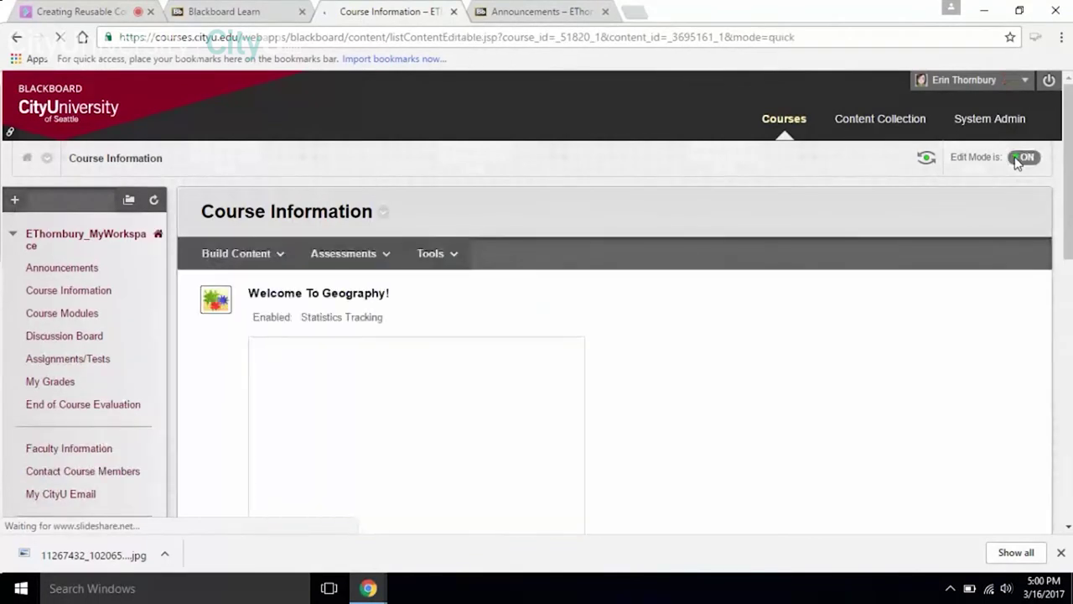
{"action": "left_click", "coordinate": [241, 253]}
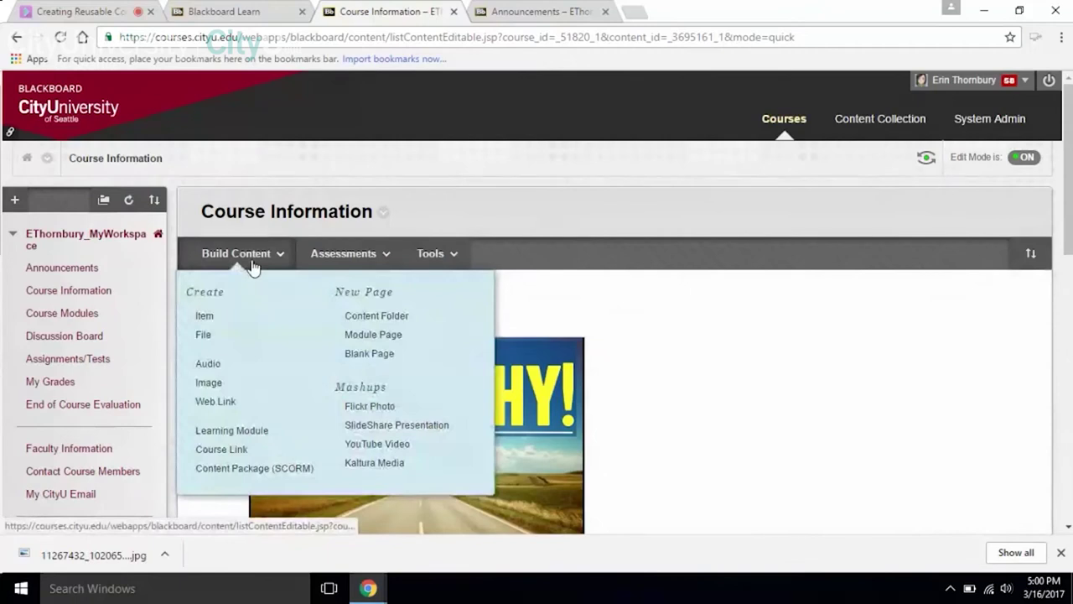
{"action": "left_click", "coordinate": [204, 318]}
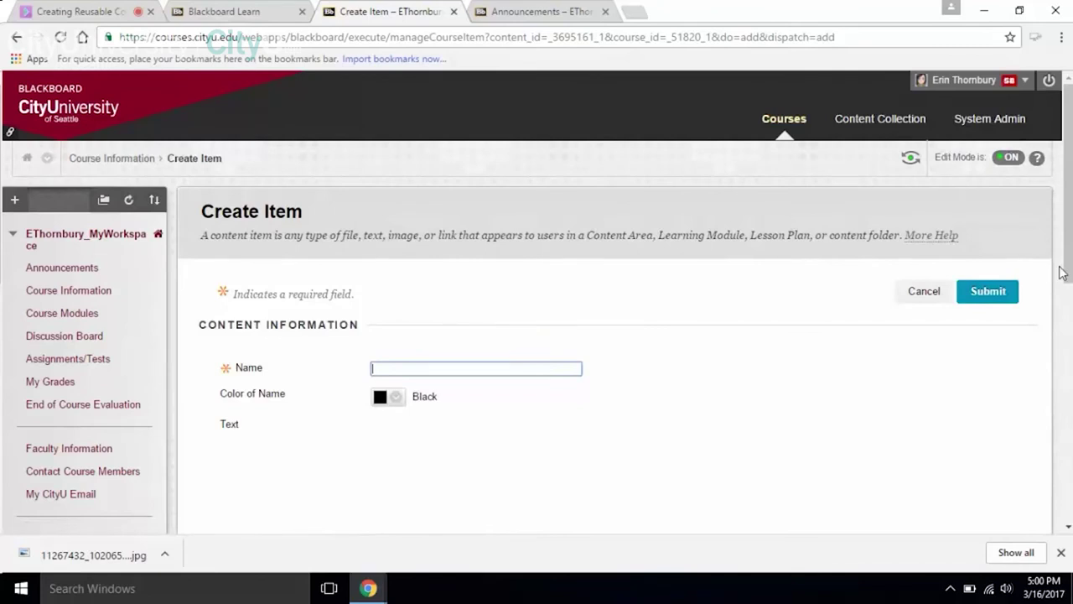
Scroll to the Create Item form's Attachments section and launch Browse Content Collection.
{"action": "scroll", "coordinate": [1066, 274], "scroll_direction": "down", "scroll_amount": 6}
{"action": "left_click_drag", "start_coordinate": [1066, 273], "coordinate": [1061, 250]}
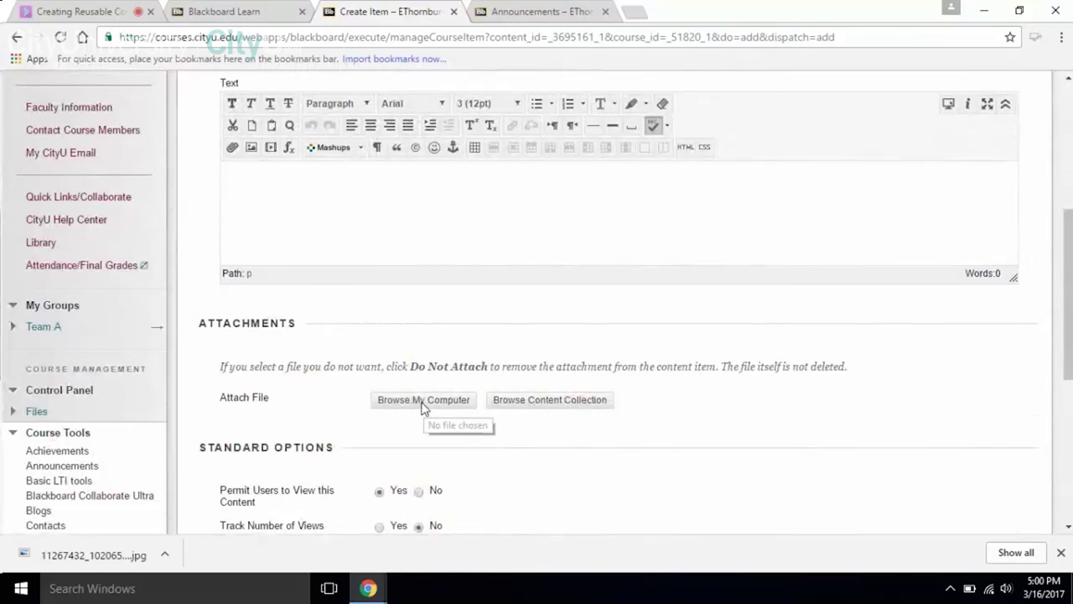
{"action": "left_click", "coordinate": [523, 402]}
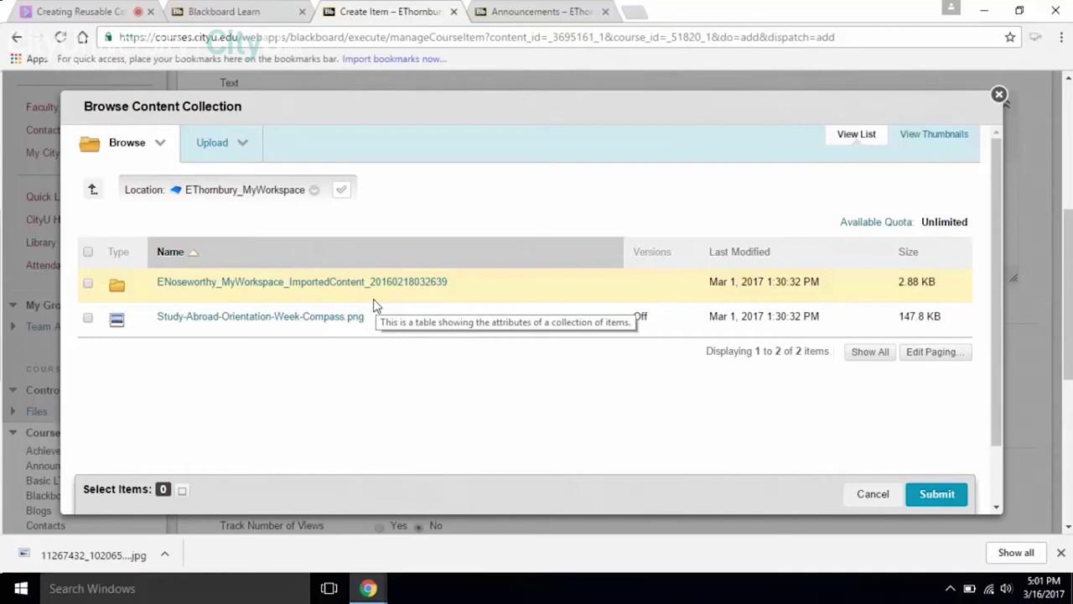
Attach TeamContract.docx from My Content to the new item.
{"action": "left_click", "coordinate": [153, 157]}
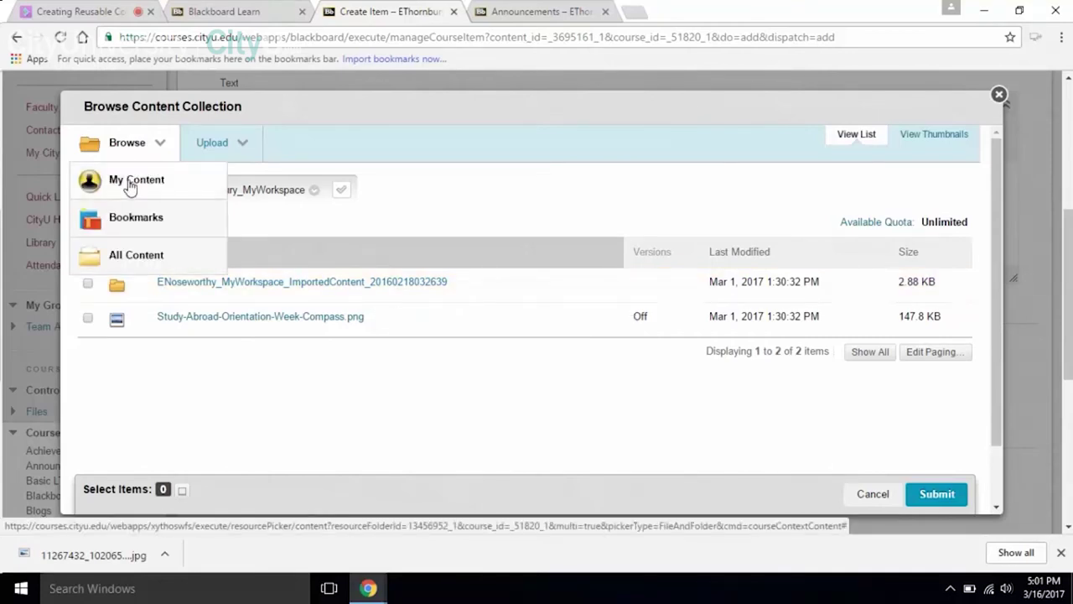
{"action": "left_click", "coordinate": [130, 186]}
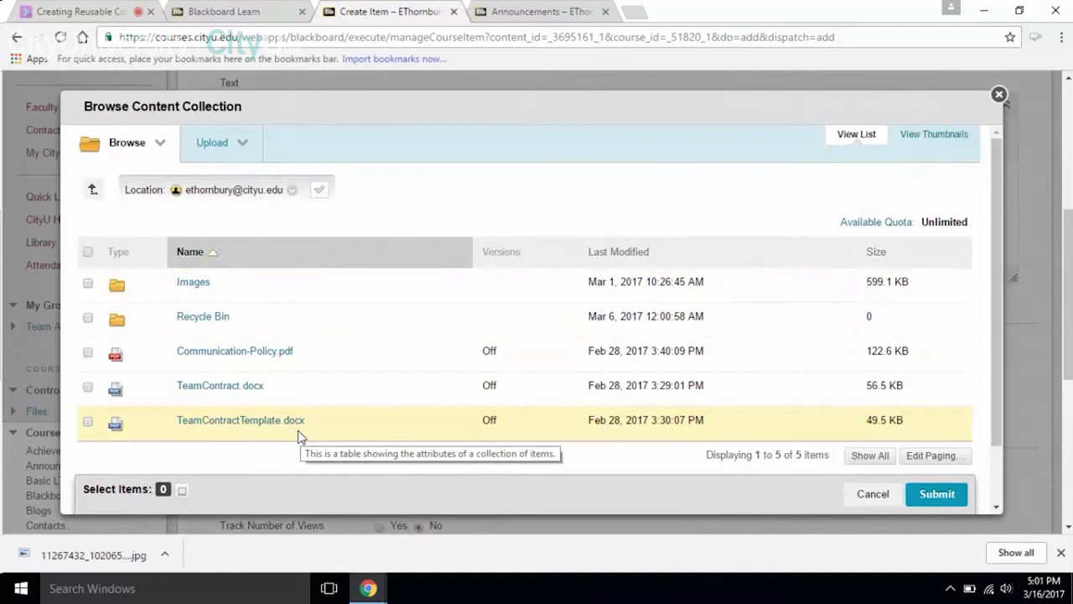
{"action": "left_click", "coordinate": [87, 388]}
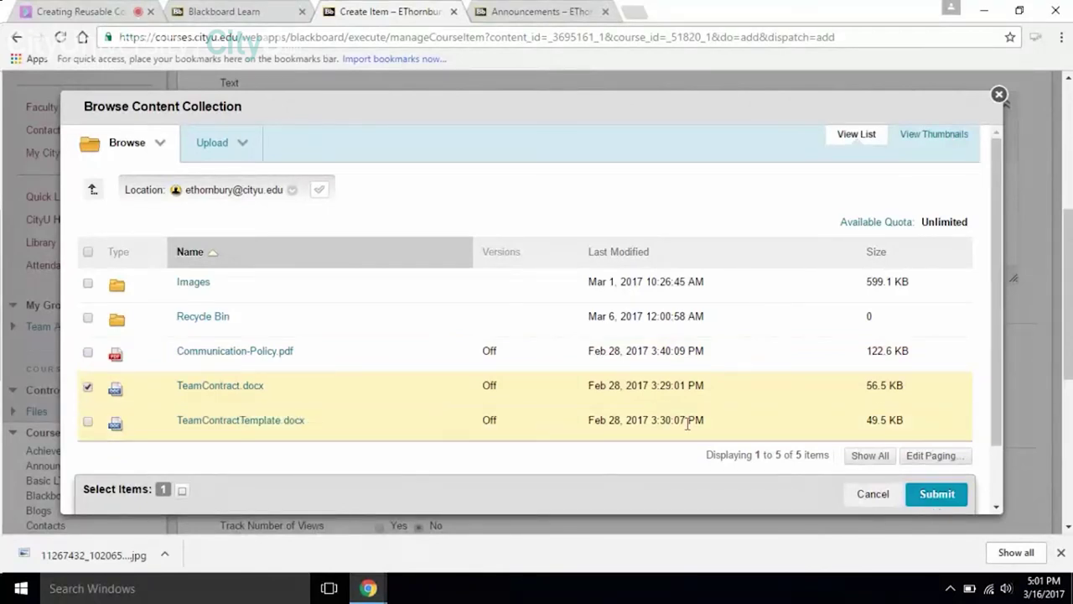
{"action": "left_click", "coordinate": [925, 495]}
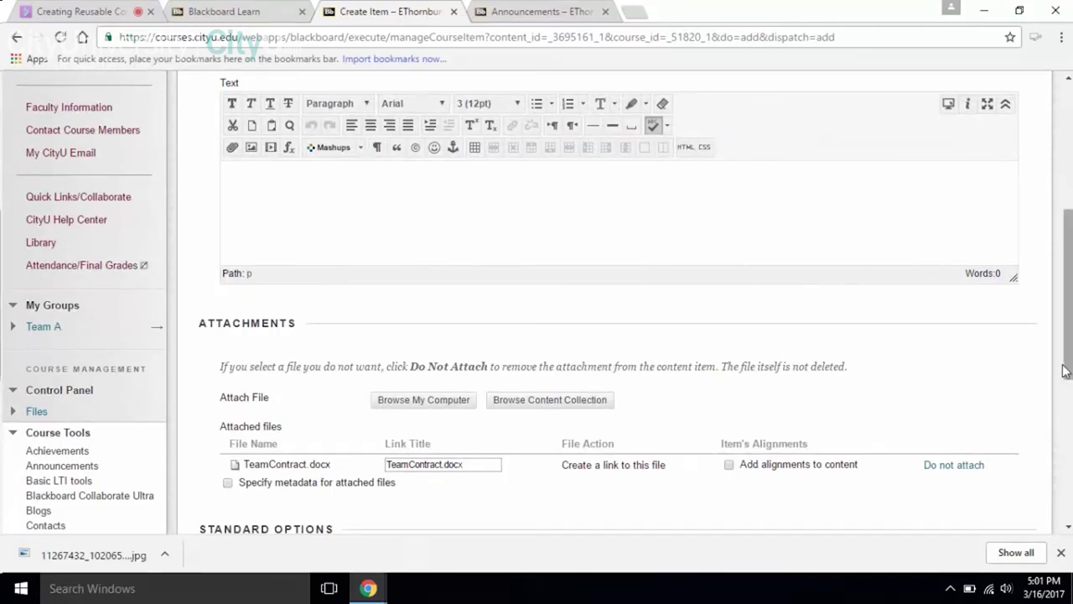
{"action": "left_click_drag", "start_coordinate": [1069, 372], "coordinate": [1066, 231]}
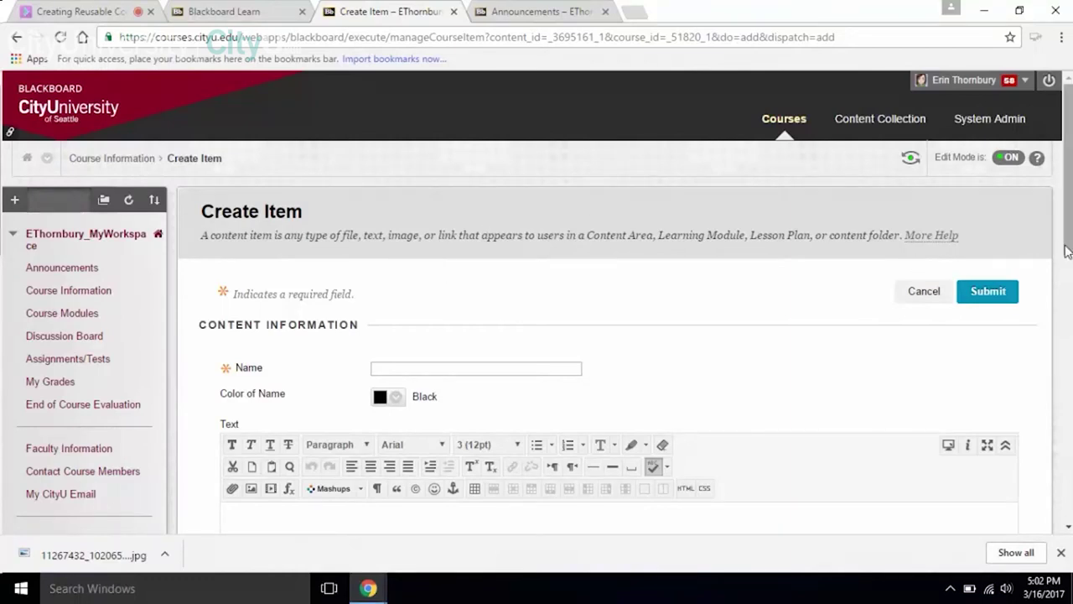
{"action": "left_click_drag", "start_coordinate": [1066, 251], "coordinate": [1044, 396]}
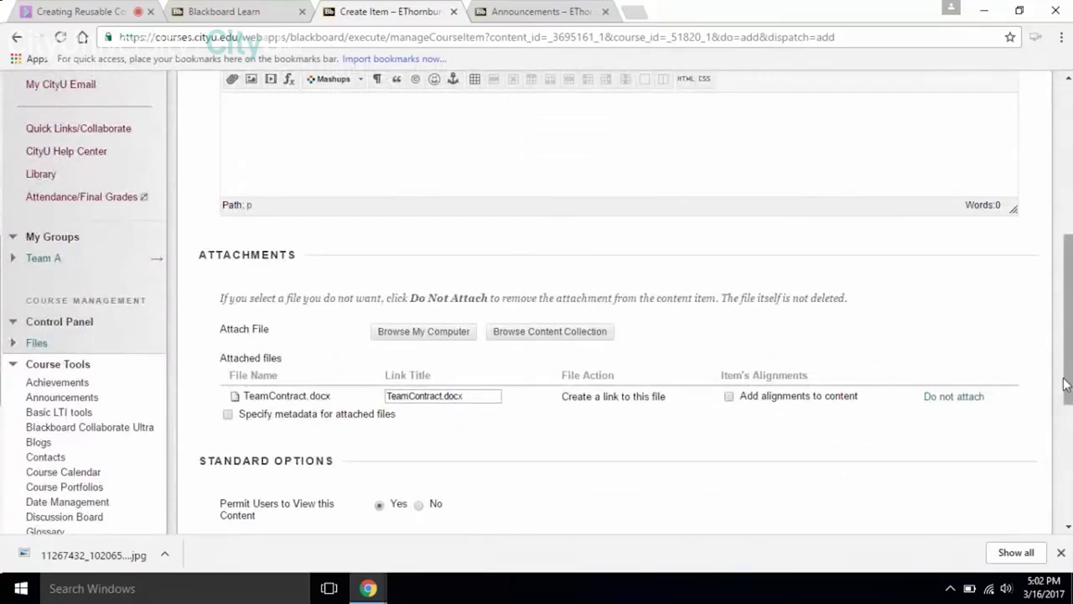
{"action": "left_click_drag", "start_coordinate": [1066, 384], "coordinate": [1058, 226]}
Name the item 'Test Content Collection' and submit it to Course Information.
{"action": "left_click", "coordinate": [437, 334]}
{"action": "type", "text": "Test Conn"}
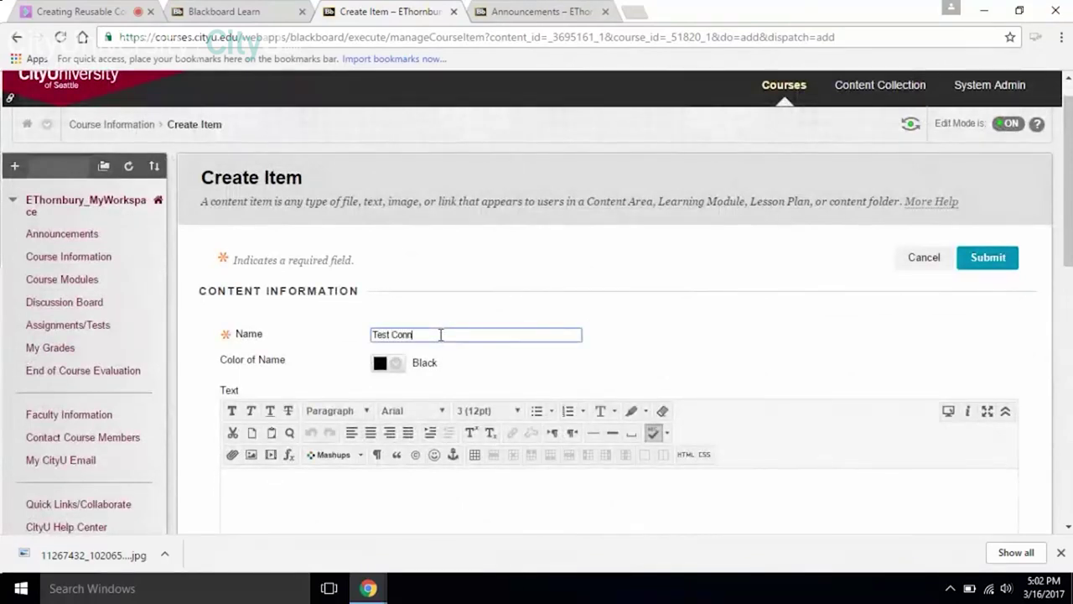
{"action": "type", "text": "tent Collection"}
{"action": "left_click", "coordinate": [994, 260]}
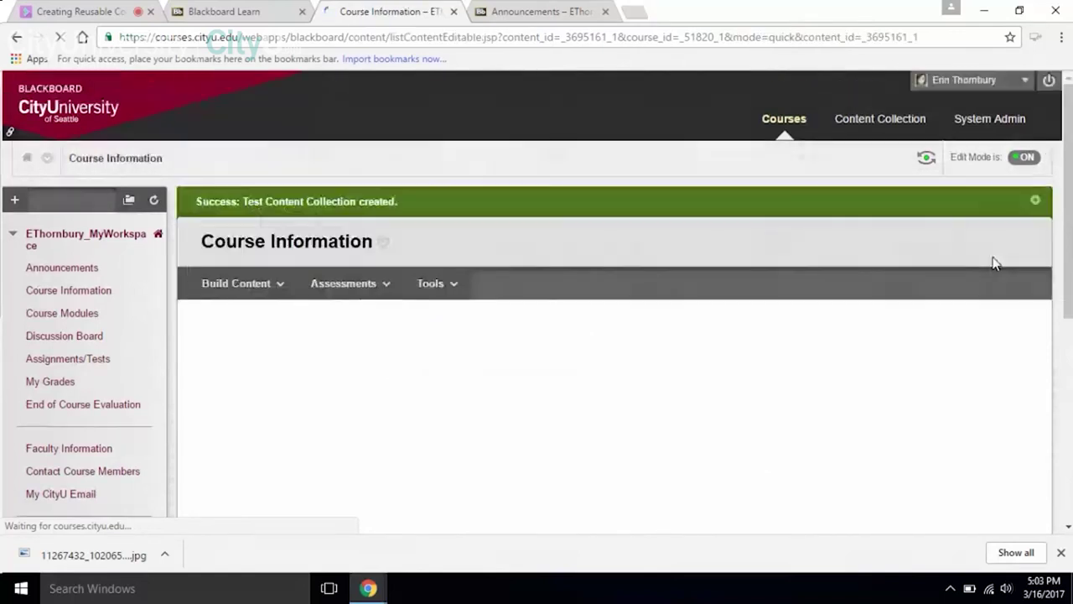
{"action": "left_click_drag", "start_coordinate": [1069, 219], "coordinate": [1042, 474]}
{"action": "key", "text": "Home"}
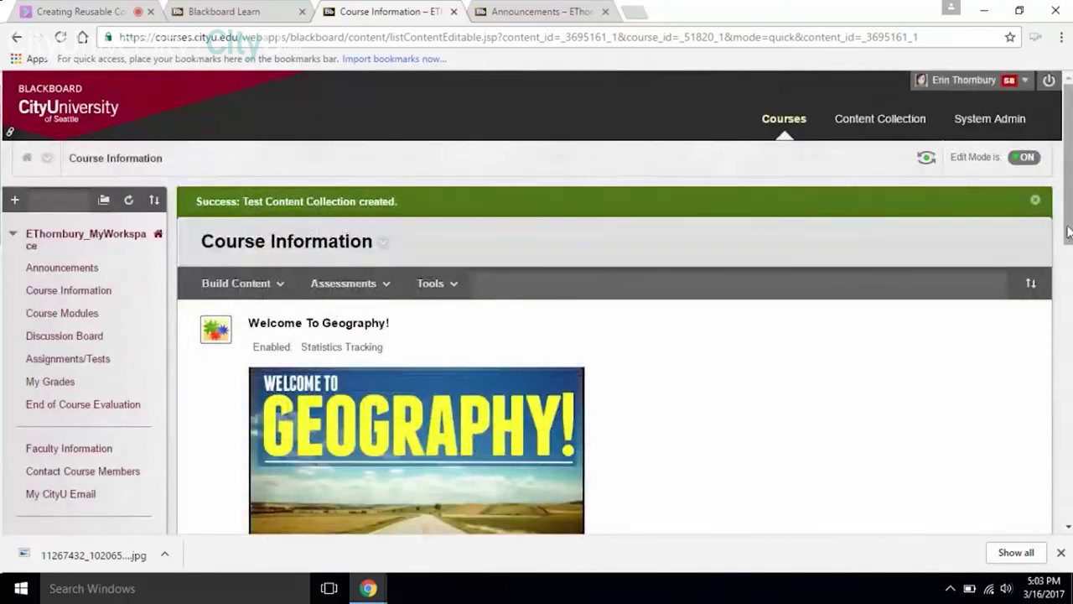
{"action": "scroll", "coordinate": [1063, 318], "scroll_direction": "down", "scroll_amount": 3}
{"action": "left_click_drag", "start_coordinate": [1063, 319], "coordinate": [1063, 503]}
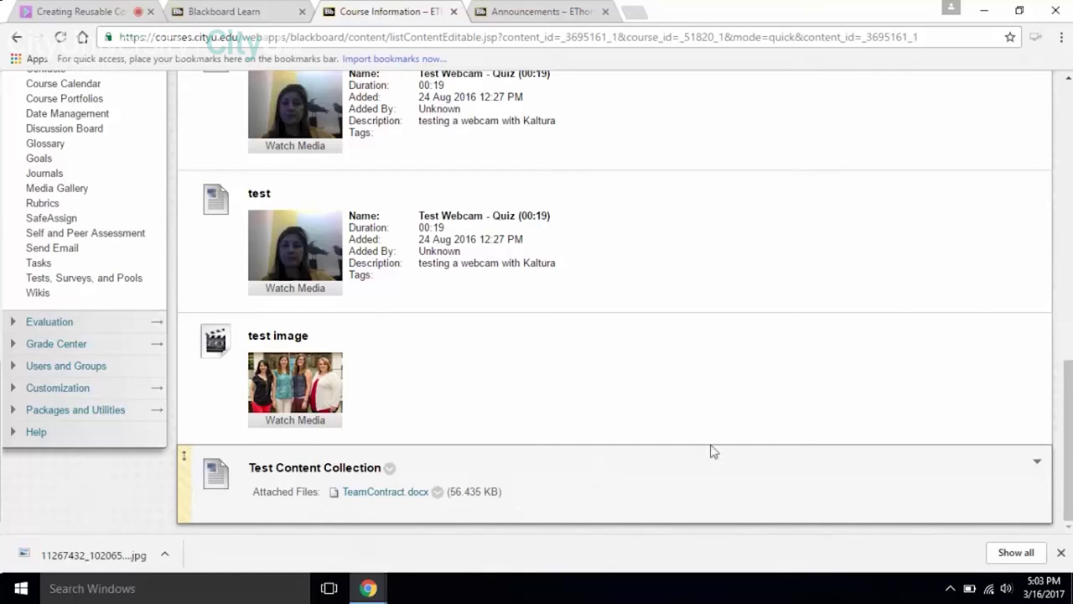
{"action": "left_click_drag", "start_coordinate": [1060, 476], "coordinate": [1067, 195]}
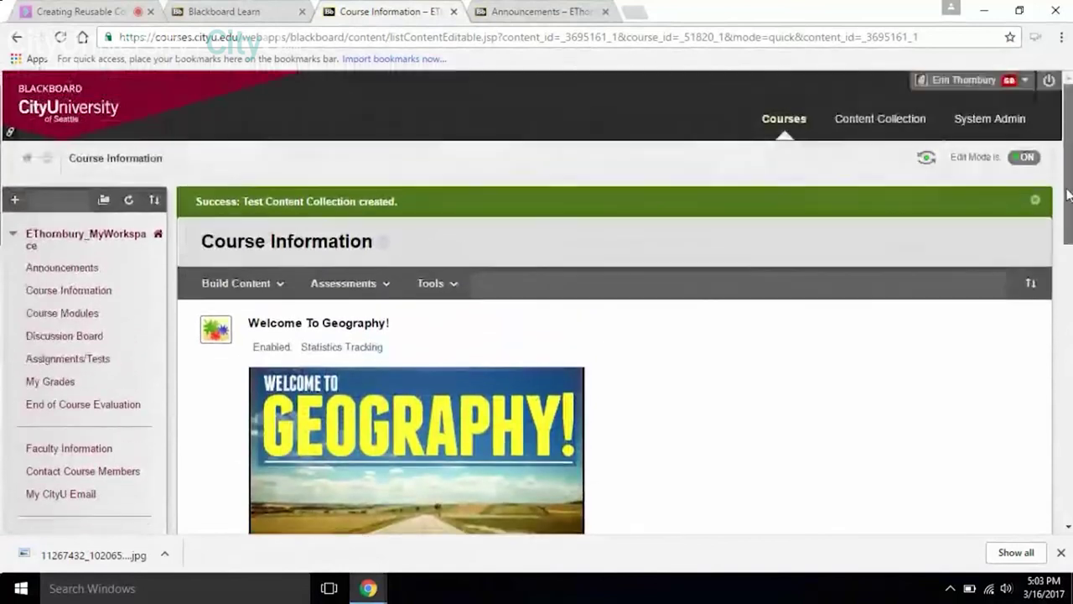
Turn Edit Mode off and scroll Course Information to view the Test Content Collection item as students do.
{"action": "left_click", "coordinate": [1021, 158]}
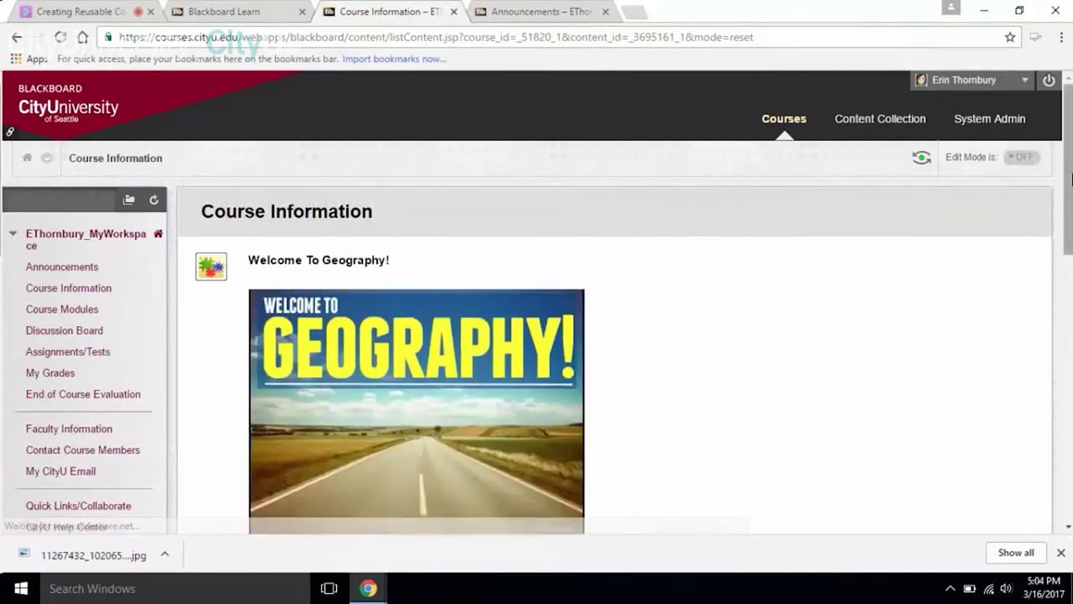
{"action": "left_click_drag", "start_coordinate": [1061, 185], "coordinate": [1058, 288]}
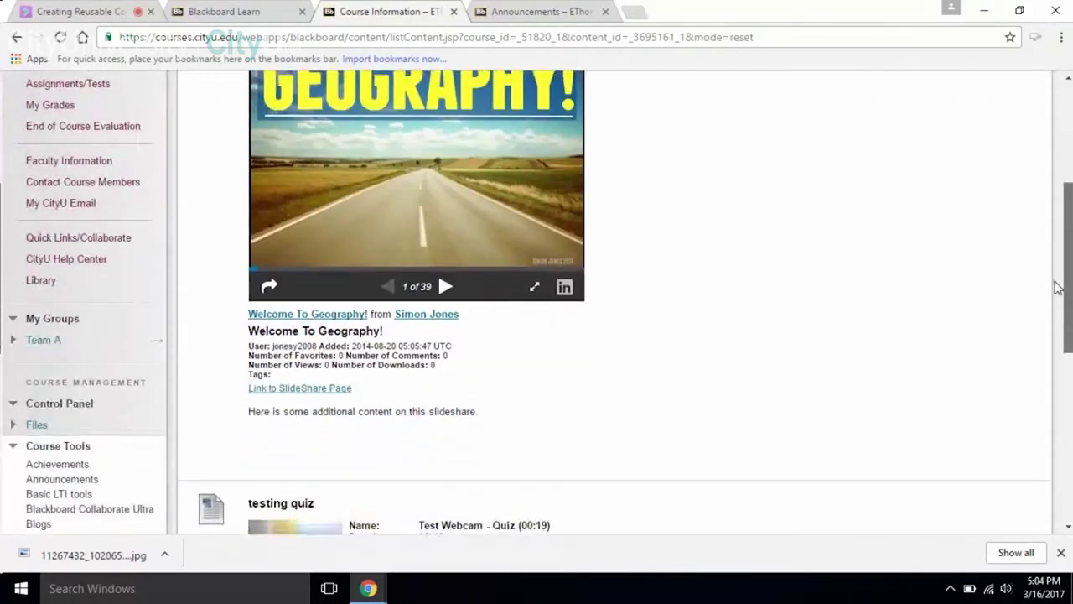
{"action": "left_click_drag", "start_coordinate": [1058, 288], "coordinate": [1053, 513]}
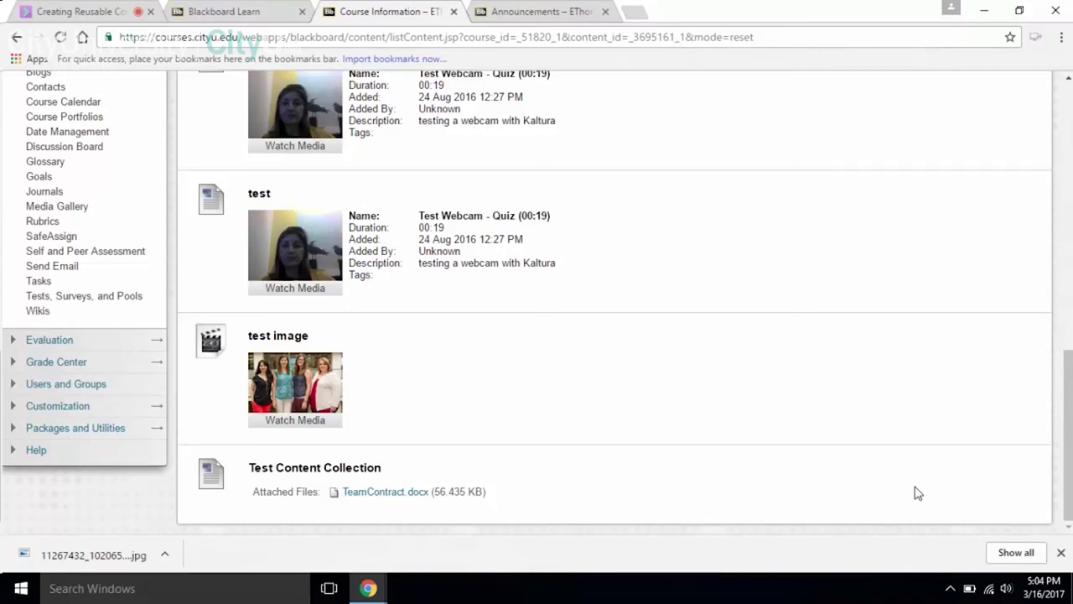
{"action": "left_click_drag", "start_coordinate": [1070, 483], "coordinate": [1064, 92]}
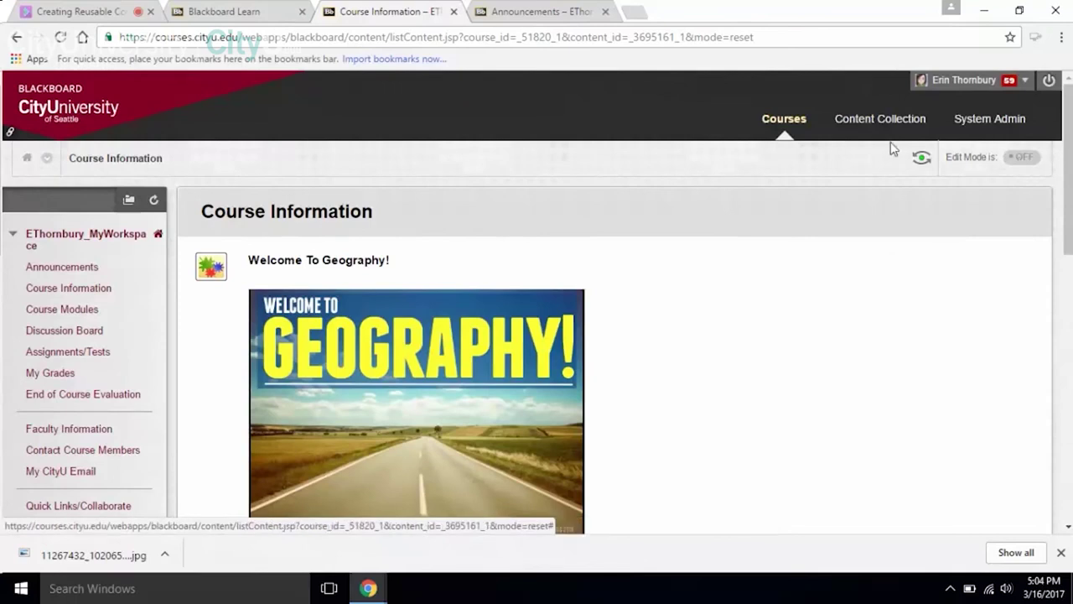
Return to the Courses portal and scroll down to the My Media module.
{"action": "left_click", "coordinate": [784, 120]}
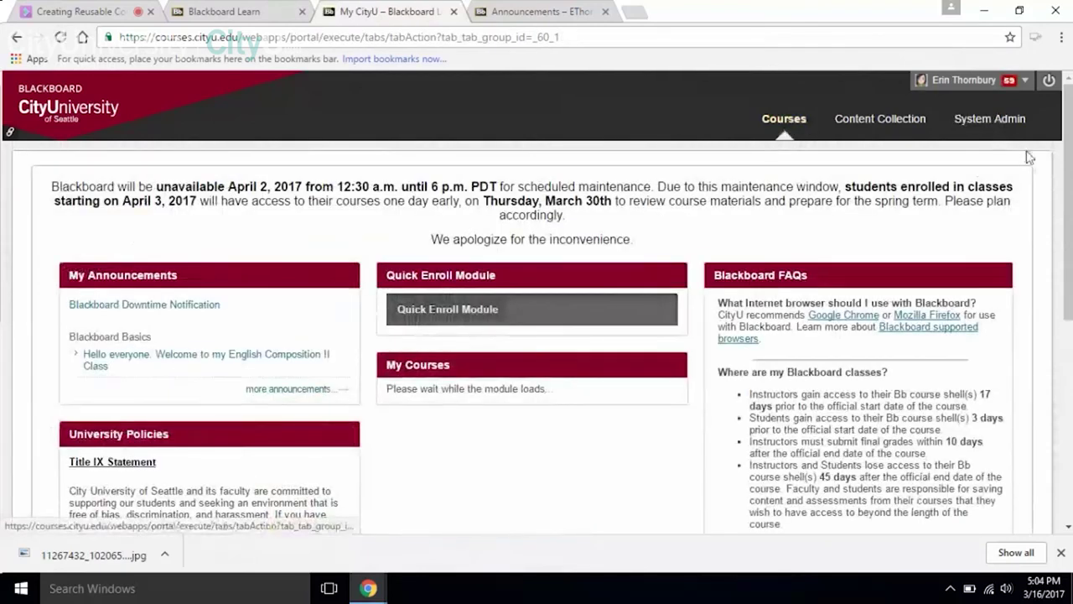
{"action": "mouse_move", "coordinate": [1068, 176]}
{"action": "left_mouse_down"}
{"action": "mouse_move", "coordinate": [1069, 223]}
{"action": "mouse_move", "coordinate": [1067, 161]}
{"action": "left_mouse_up"}
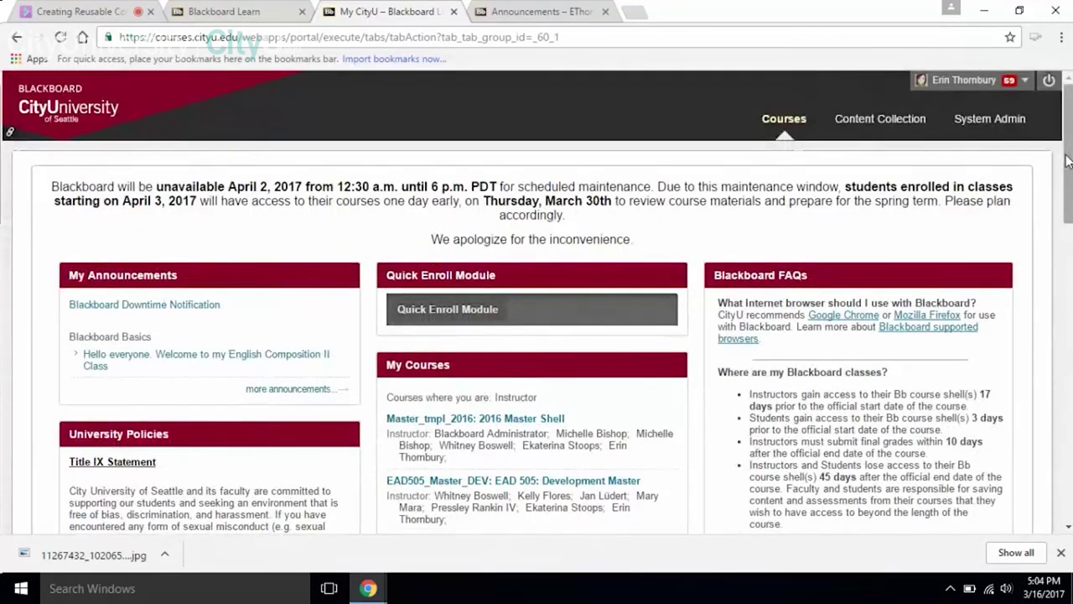
{"action": "left_click_drag", "start_coordinate": [1068, 161], "coordinate": [1067, 261]}
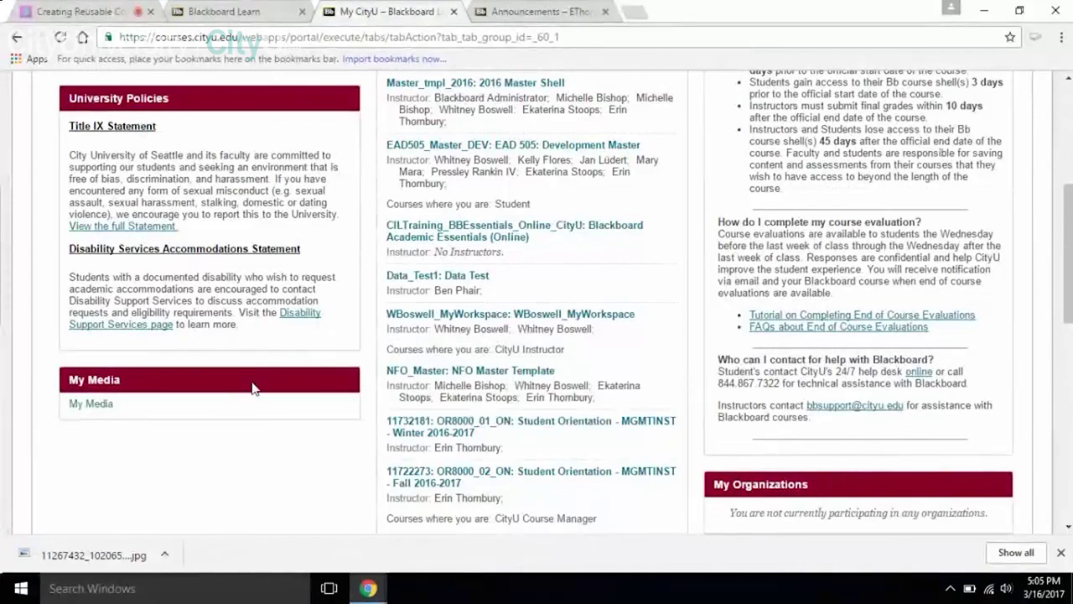
Open the My Media library and display the Add New media options.
{"action": "left_click", "coordinate": [97, 405]}
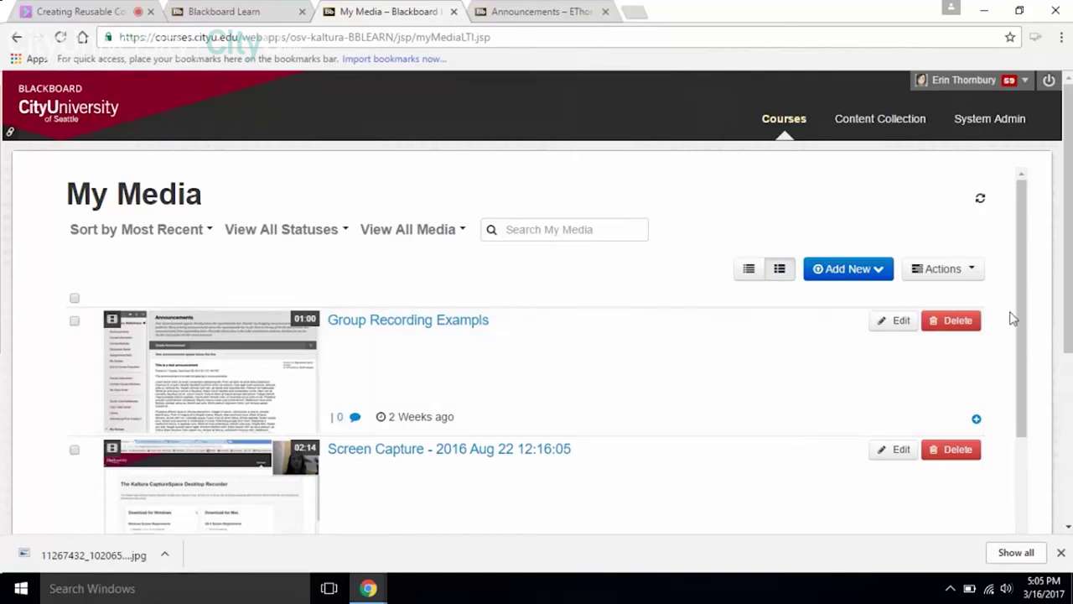
{"action": "mouse_move", "coordinate": [1018, 321]}
{"action": "left_mouse_down"}
{"action": "mouse_move", "coordinate": [1010, 442]}
{"action": "mouse_move", "coordinate": [1019, 301]}
{"action": "left_mouse_up"}
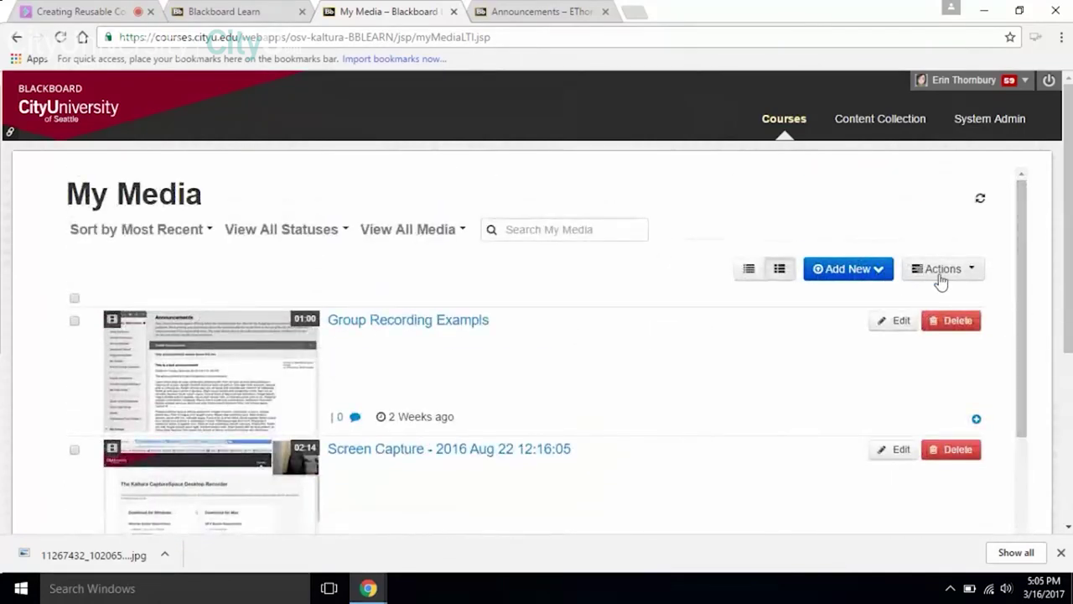
{"action": "left_click", "coordinate": [876, 272]}
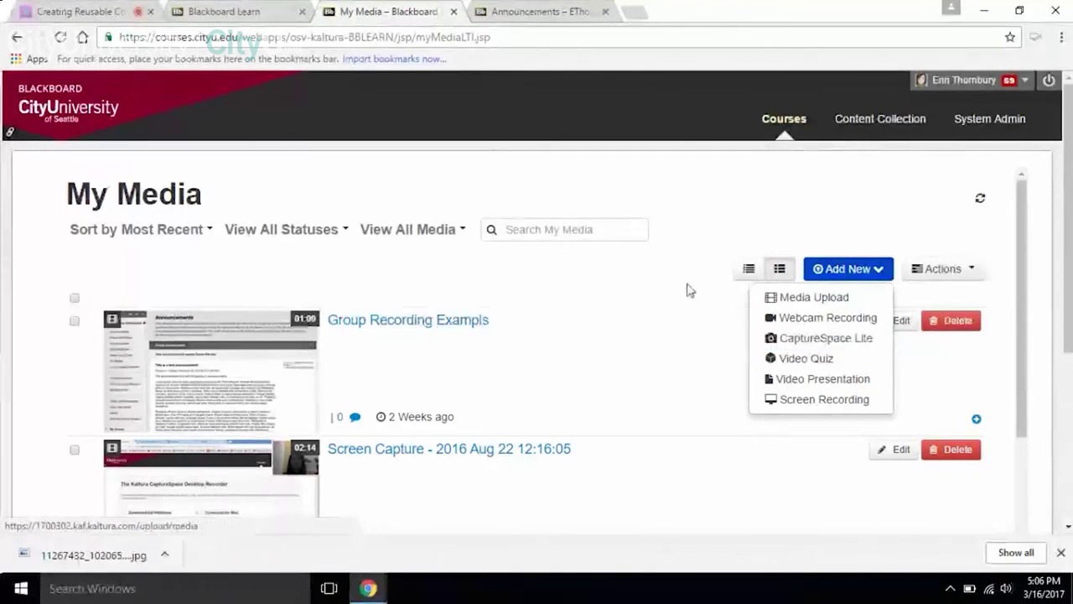
Close the Add New dropdown, leaving the two My Media recordings listed.
{"action": "left_click", "coordinate": [655, 284]}
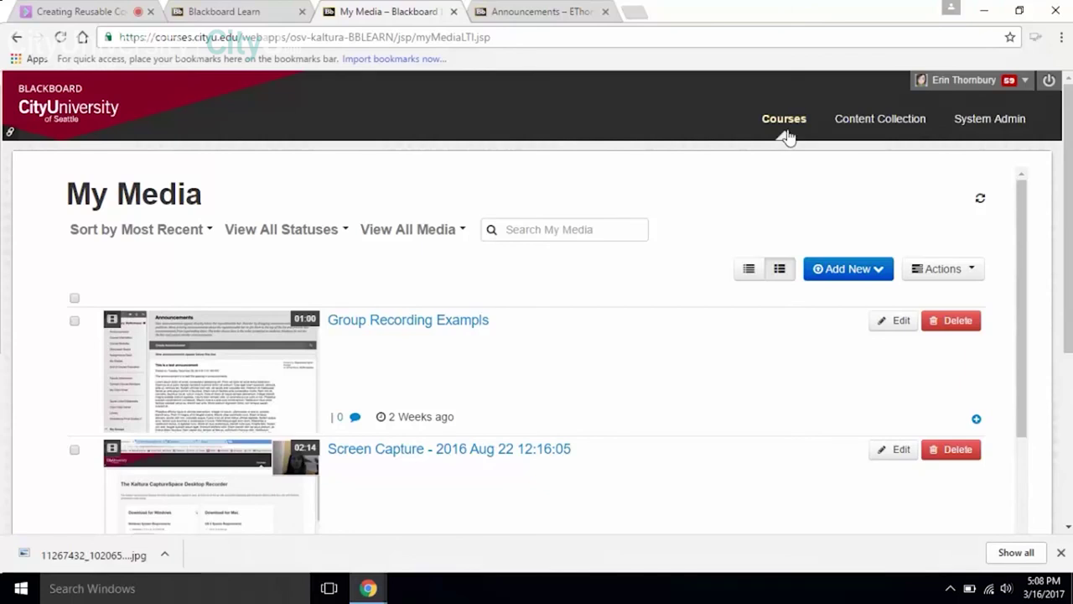
In the course tab, turn Edit Mode on in Course Information and start a new Build Content Item.
{"action": "left_click", "coordinate": [541, 10]}
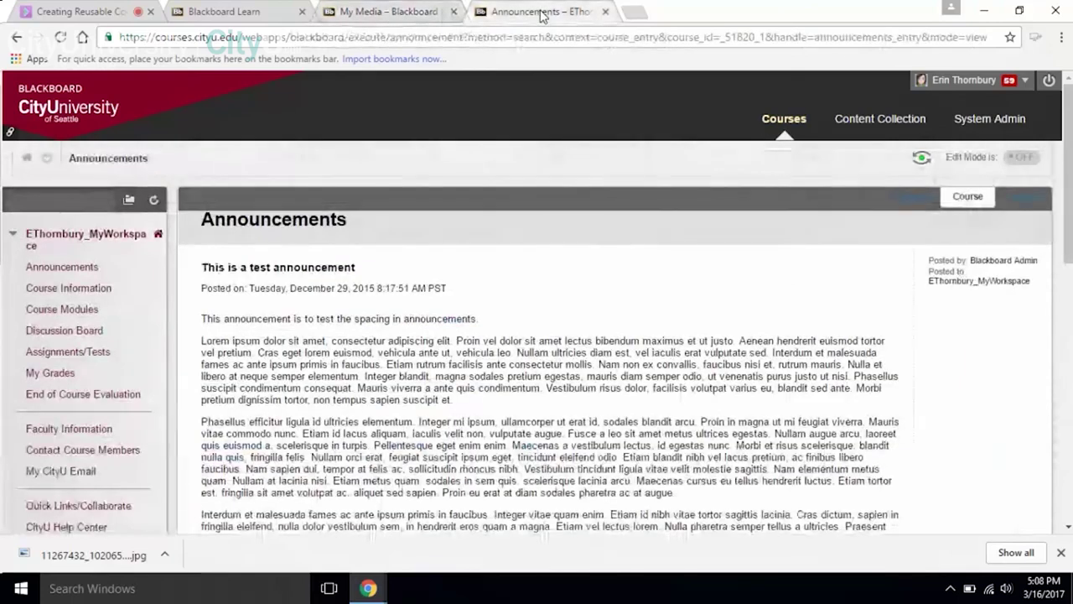
{"action": "left_click", "coordinate": [71, 291]}
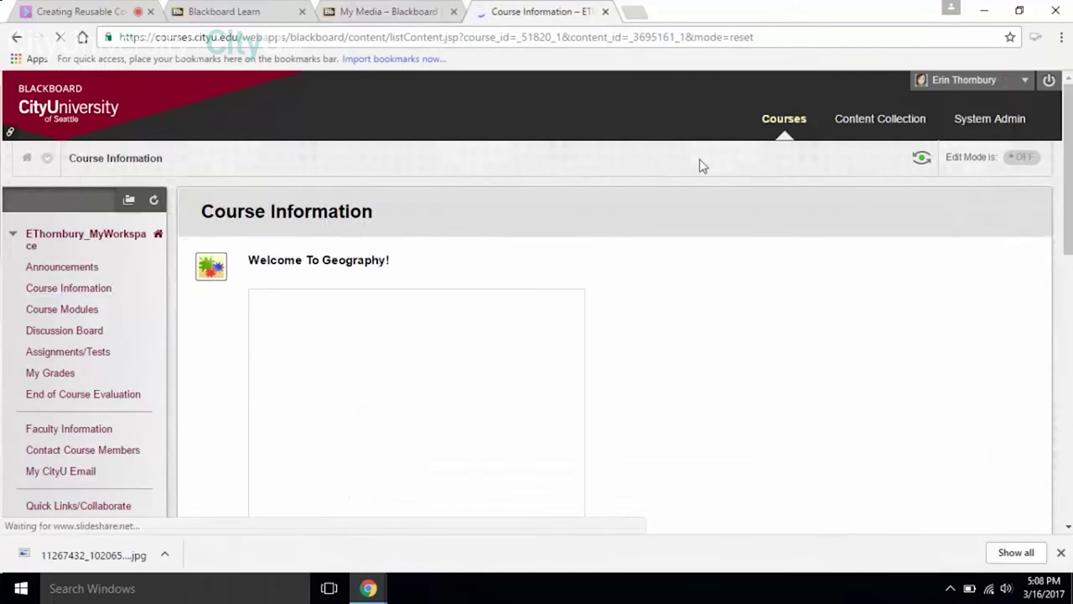
{"action": "left_click", "coordinate": [1016, 168]}
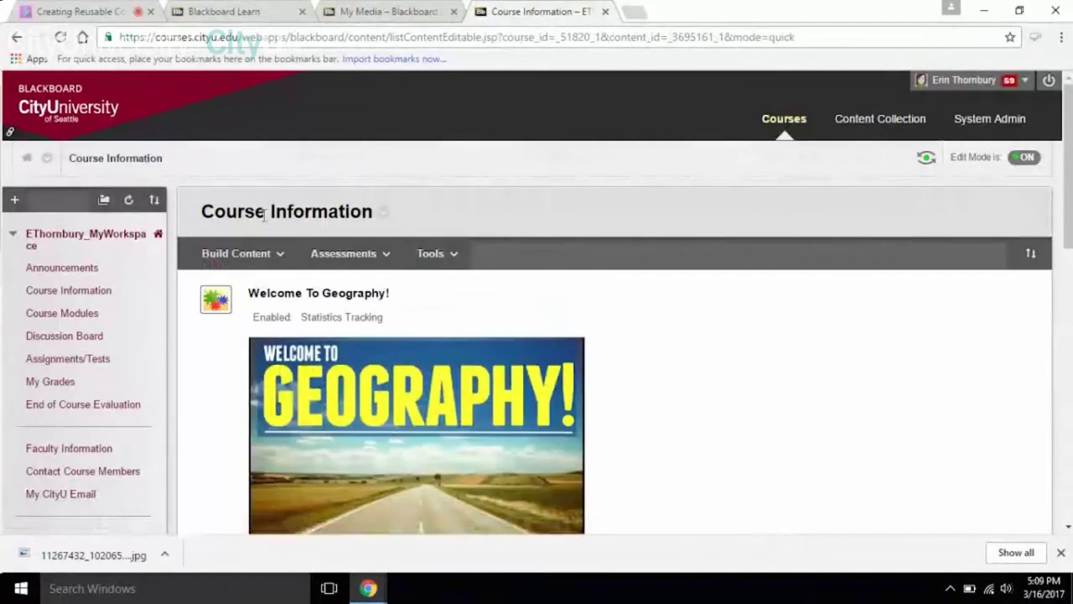
{"action": "left_click", "coordinate": [263, 254]}
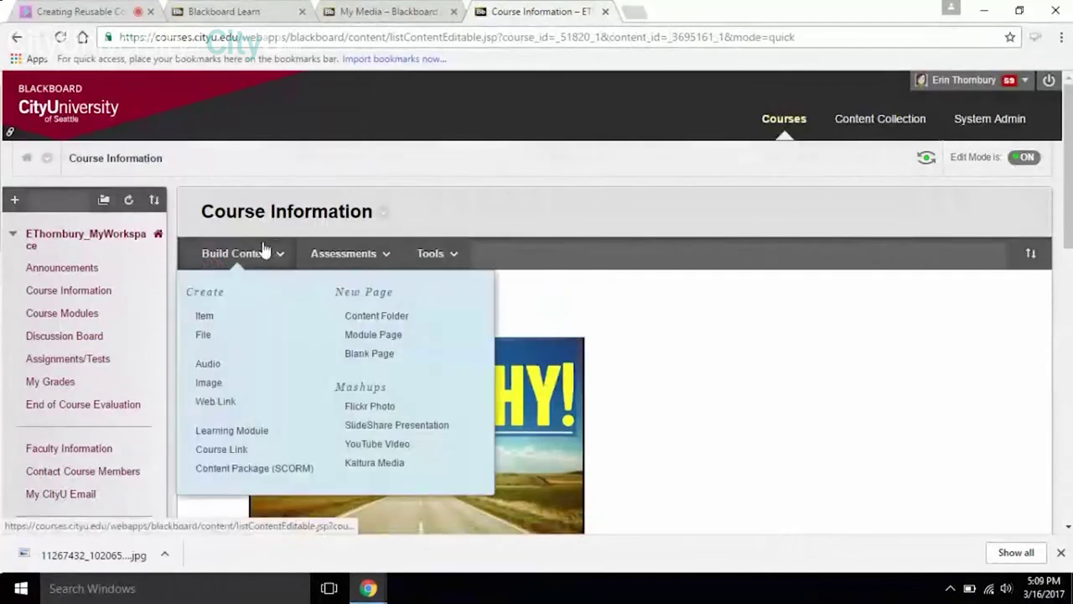
{"action": "left_click", "coordinate": [206, 316]}
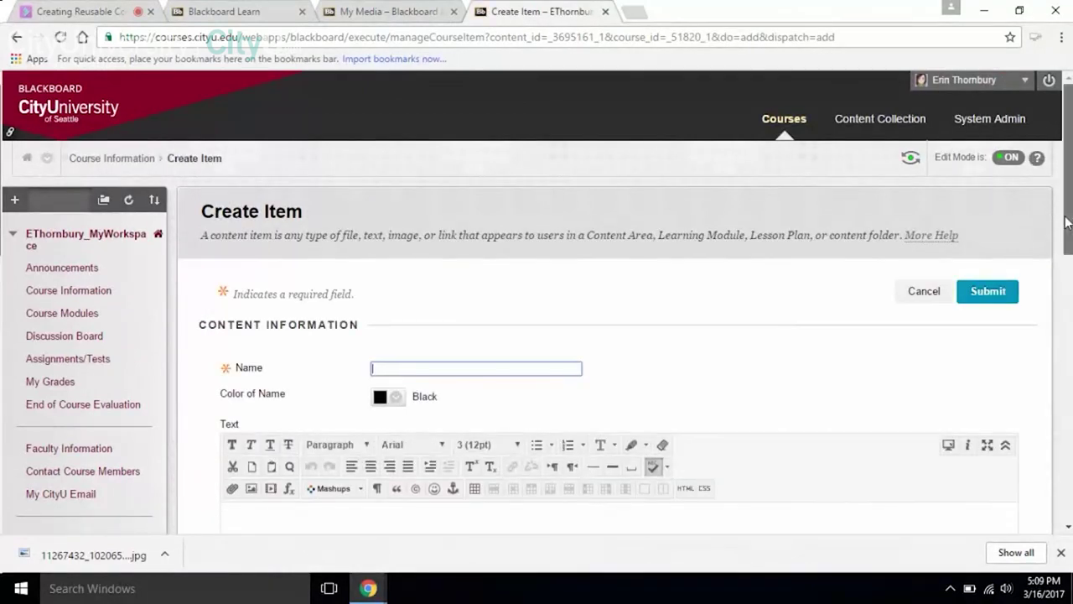
{"action": "left_click_drag", "start_coordinate": [1064, 222], "coordinate": [1061, 295]}
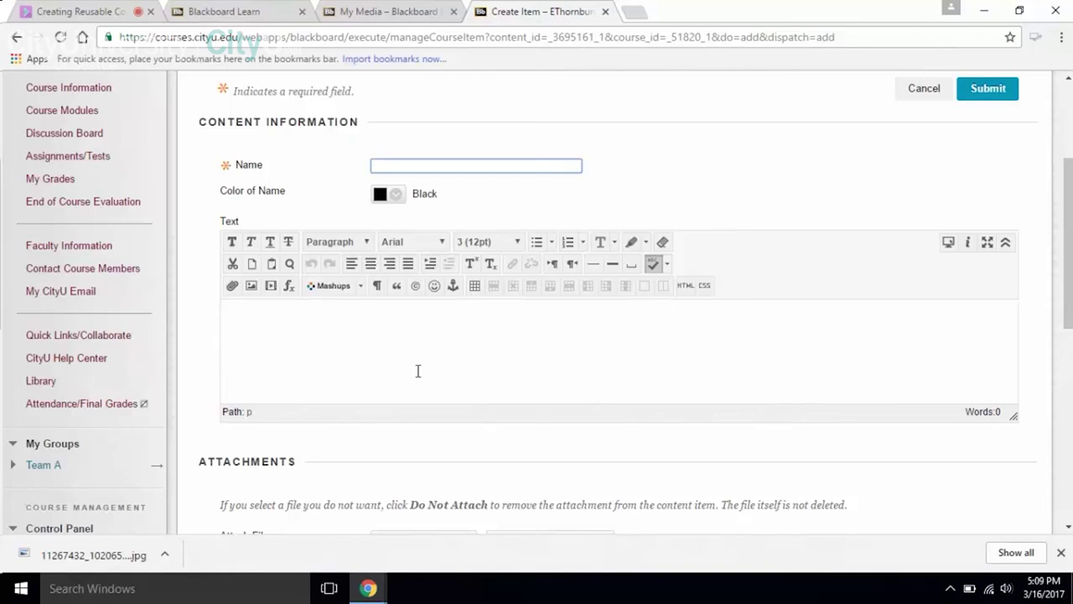
Insert the Group Recording Exampls video into the item text via Mashups > Kaltura Media.
{"action": "left_click", "coordinate": [359, 286]}
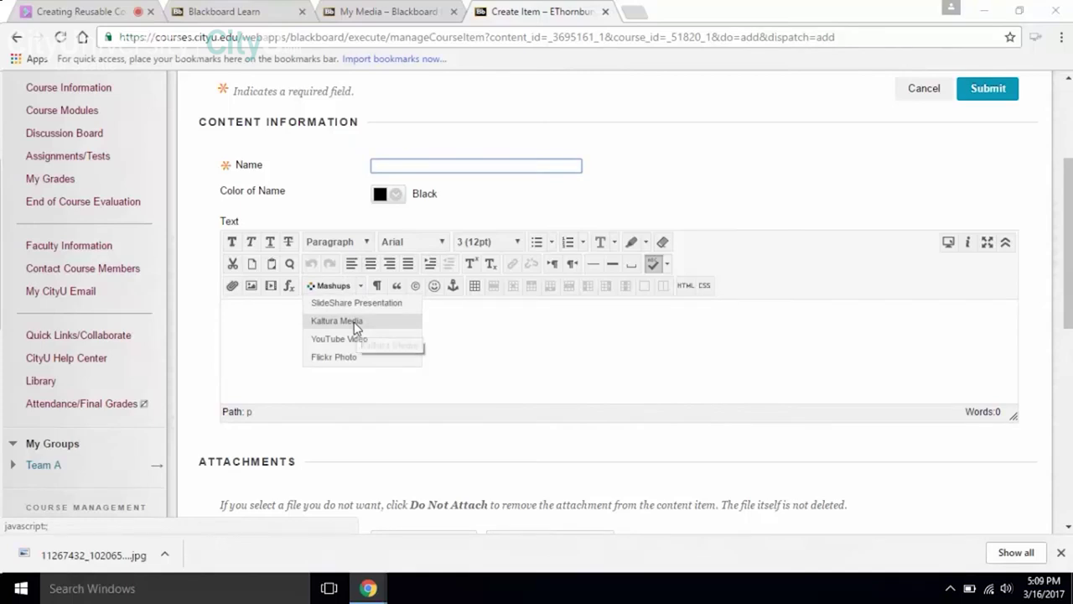
{"action": "left_click", "coordinate": [352, 323]}
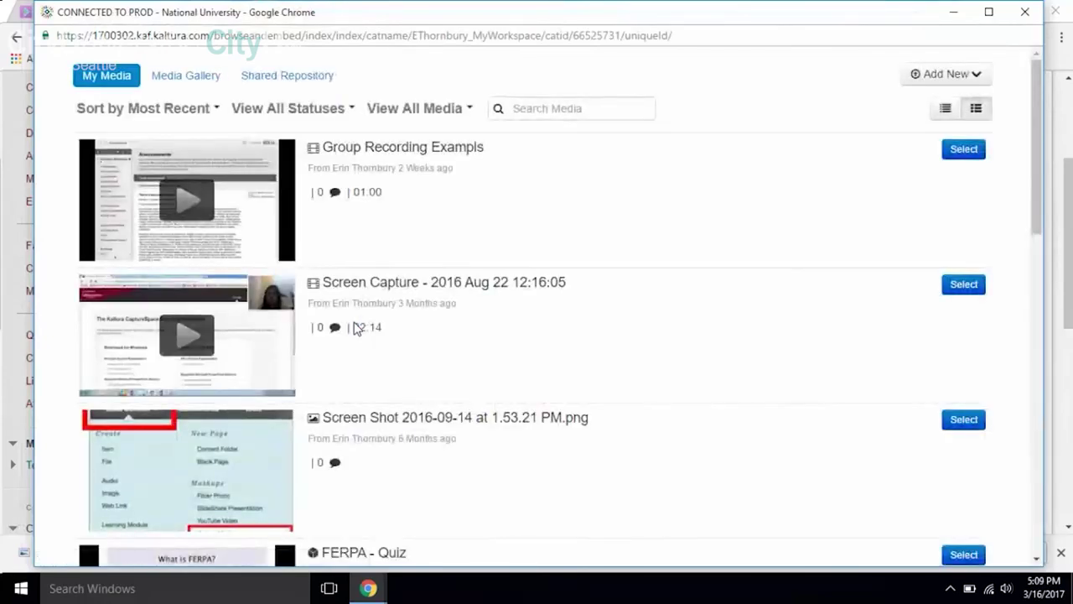
{"action": "scroll", "coordinate": [592, 311], "scroll_direction": "down", "scroll_amount": 6}
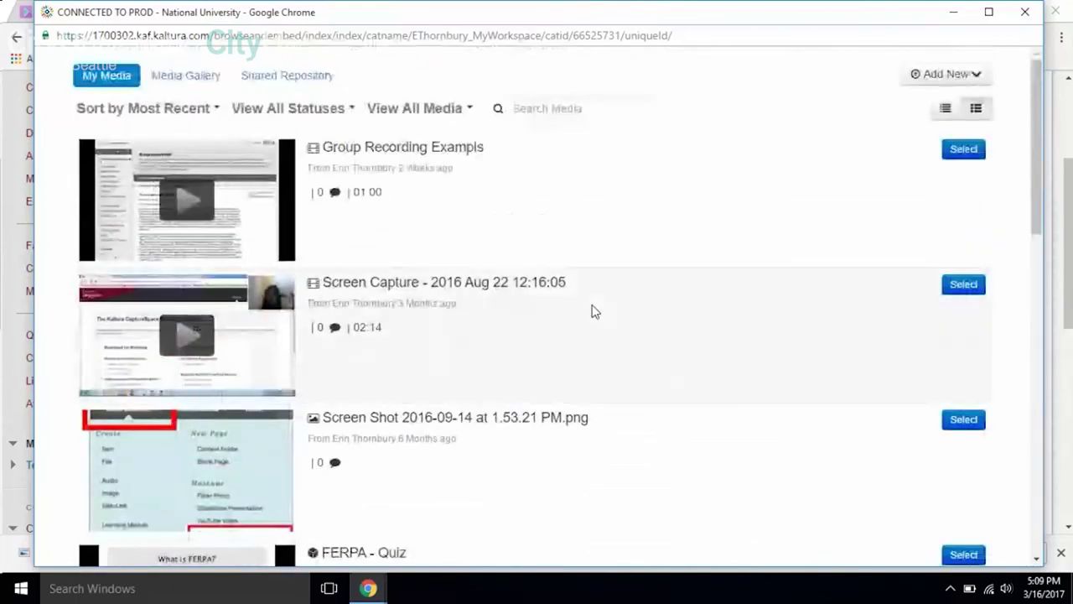
{"action": "left_click", "coordinate": [964, 153]}
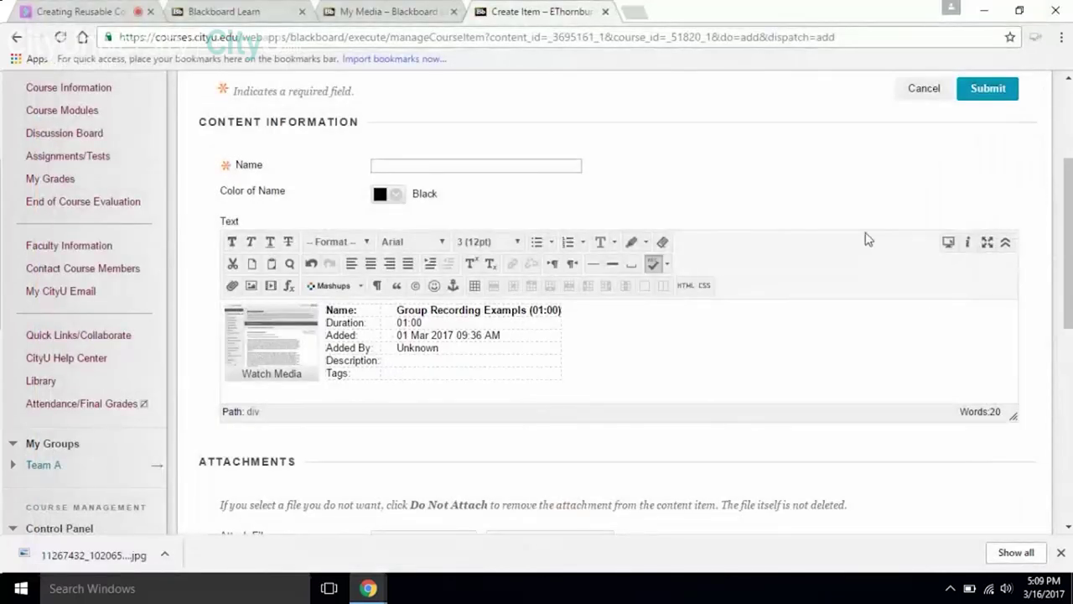
Name the item 'Test kaltura' and submit it.
{"action": "left_click", "coordinate": [503, 168]}
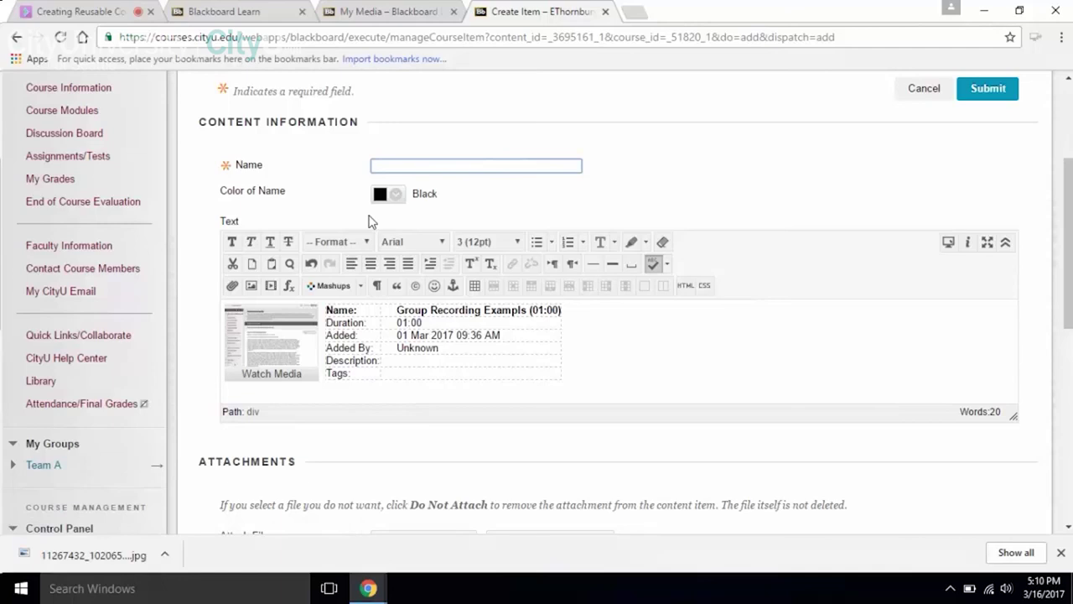
{"action": "type", "text": "Test "}
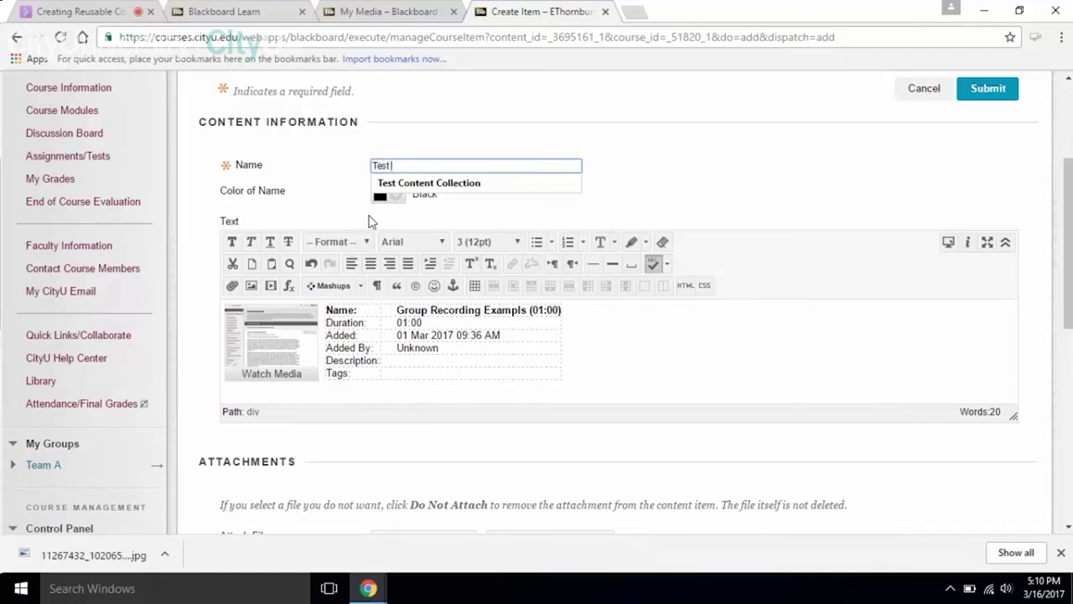
{"action": "type", "text": "kaltura"}
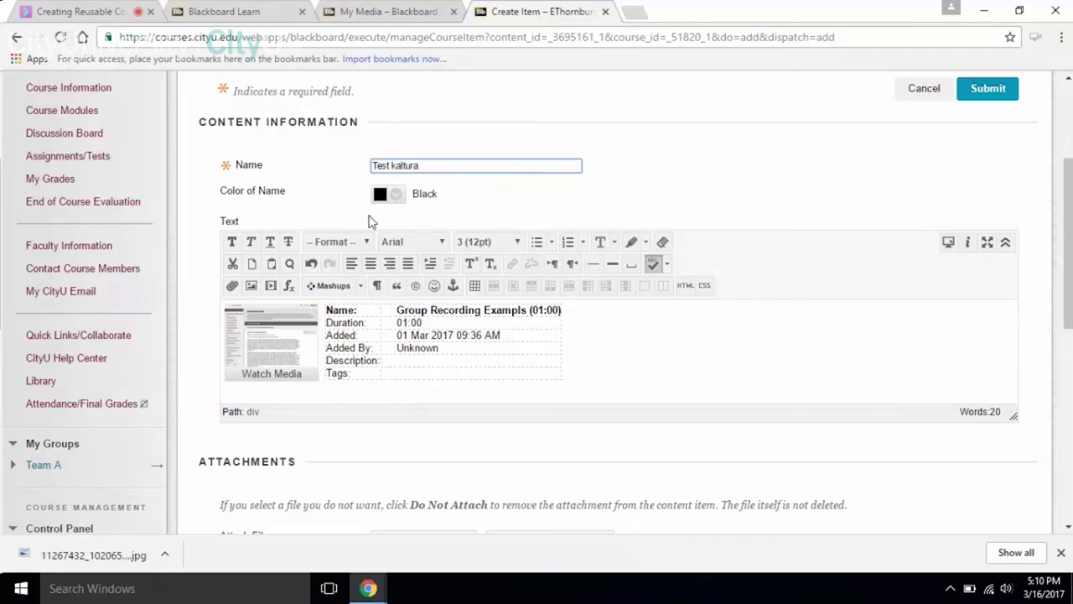
{"action": "left_click", "coordinate": [994, 90]}
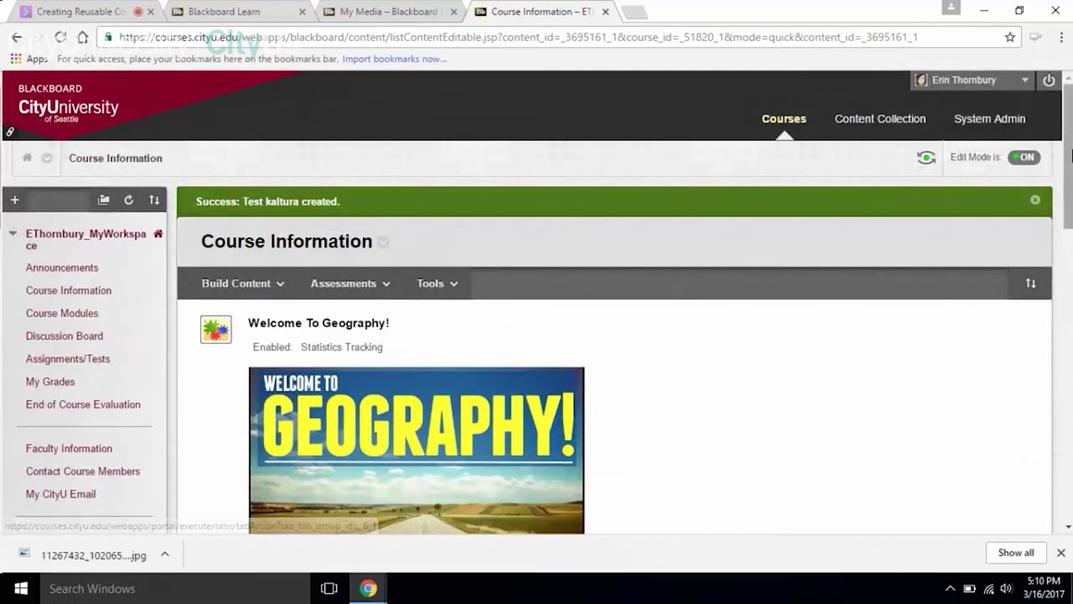
Play the video embedded in Test kaltura, dismiss the Flash Player warning, then go to Course Modules.
{"action": "left_click_drag", "start_coordinate": [1068, 172], "coordinate": [1067, 466]}
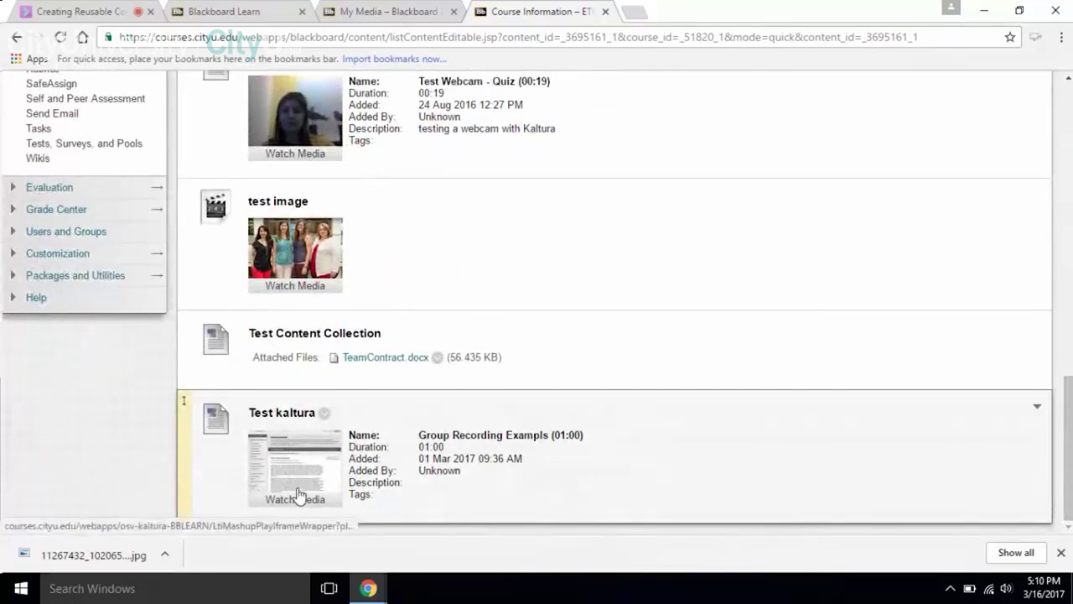
{"action": "left_click", "coordinate": [295, 486]}
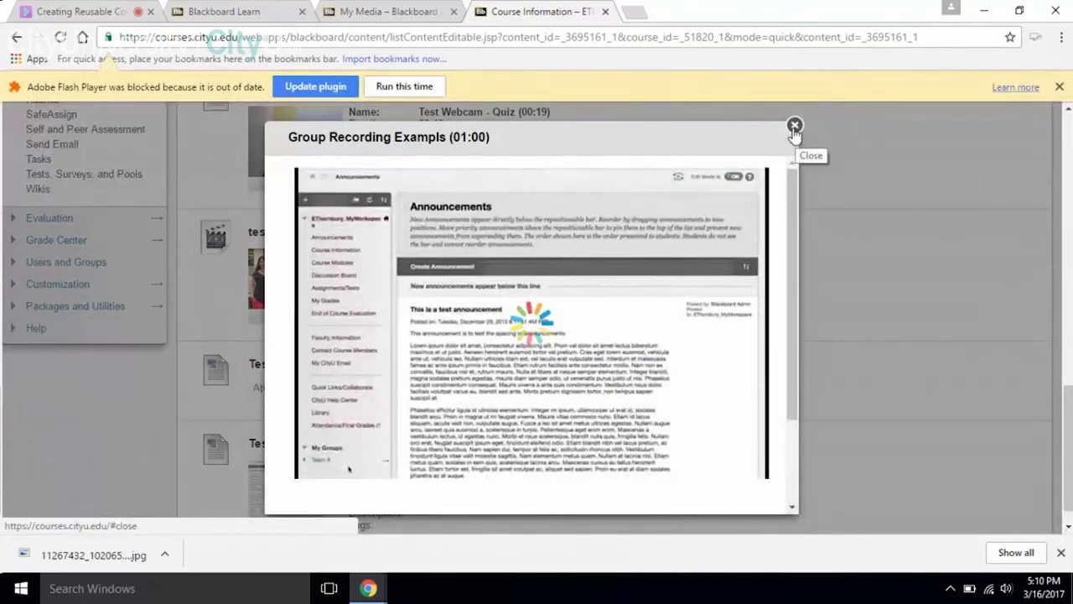
{"action": "left_click", "coordinate": [794, 127]}
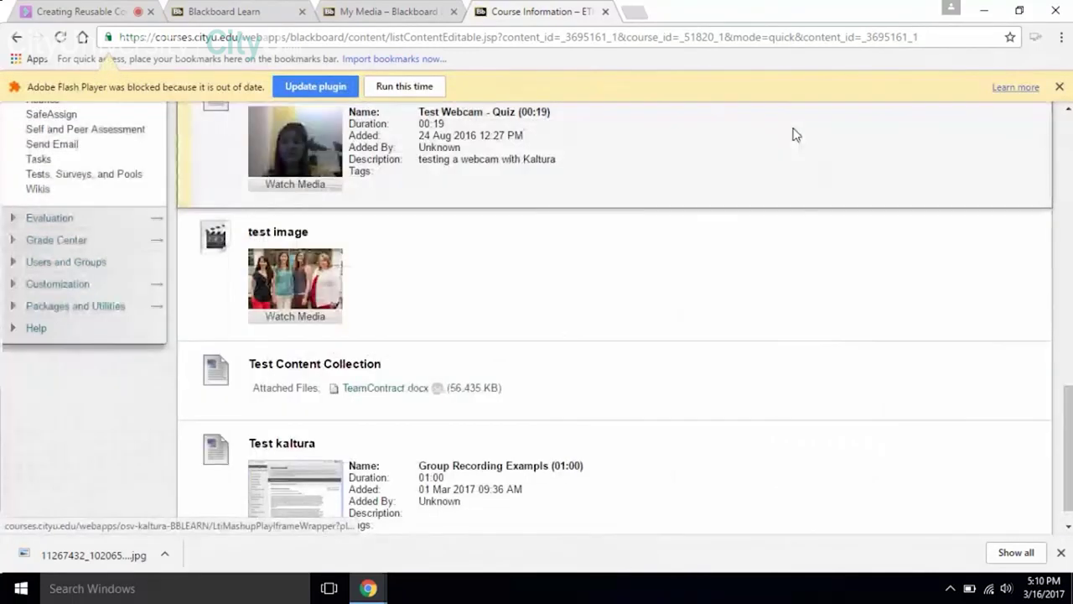
{"action": "scroll", "coordinate": [660, 328], "scroll_direction": "up", "scroll_amount": 3}
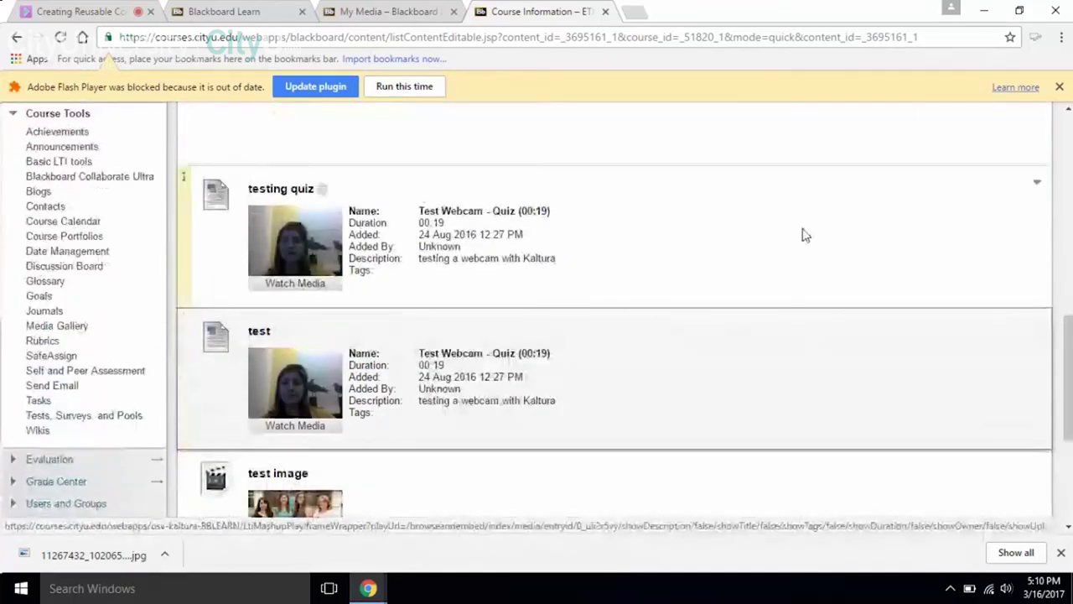
{"action": "left_click", "coordinate": [1061, 88]}
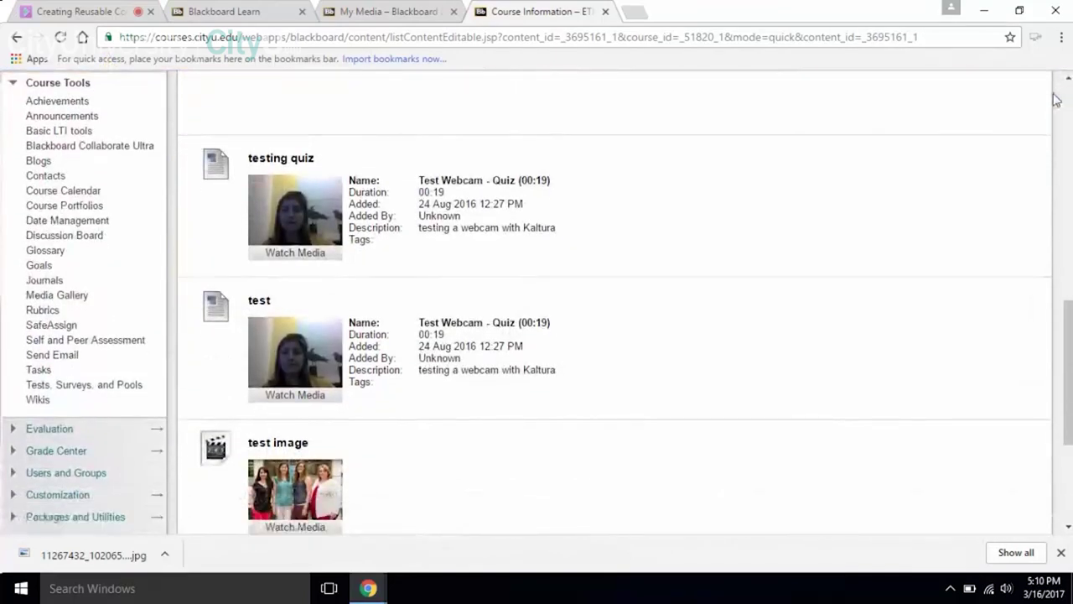
{"action": "left_click_drag", "start_coordinate": [1069, 352], "coordinate": [1070, 117]}
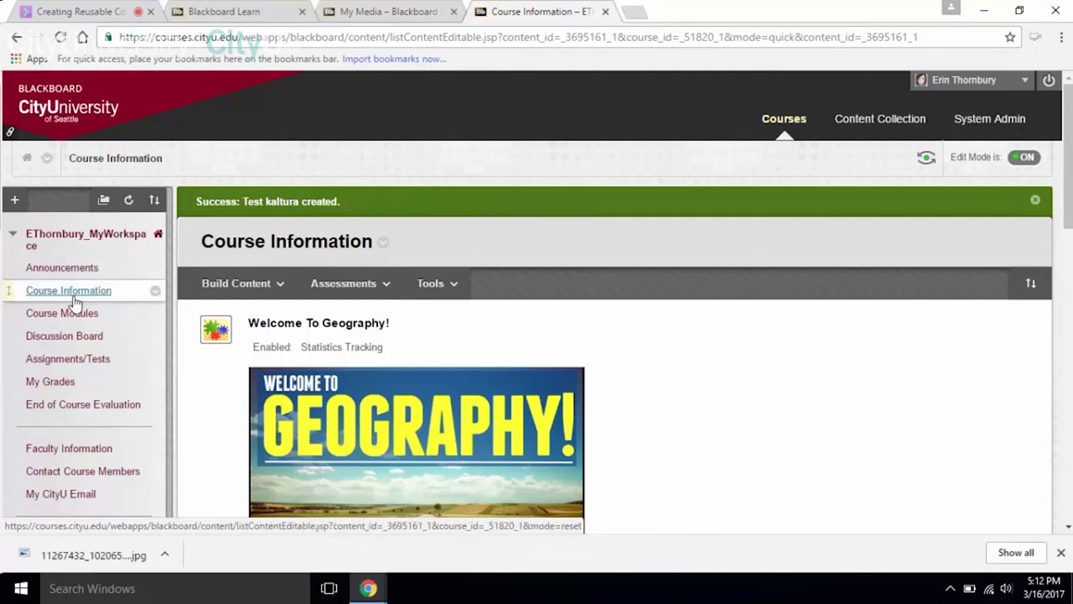
{"action": "left_click", "coordinate": [74, 315]}
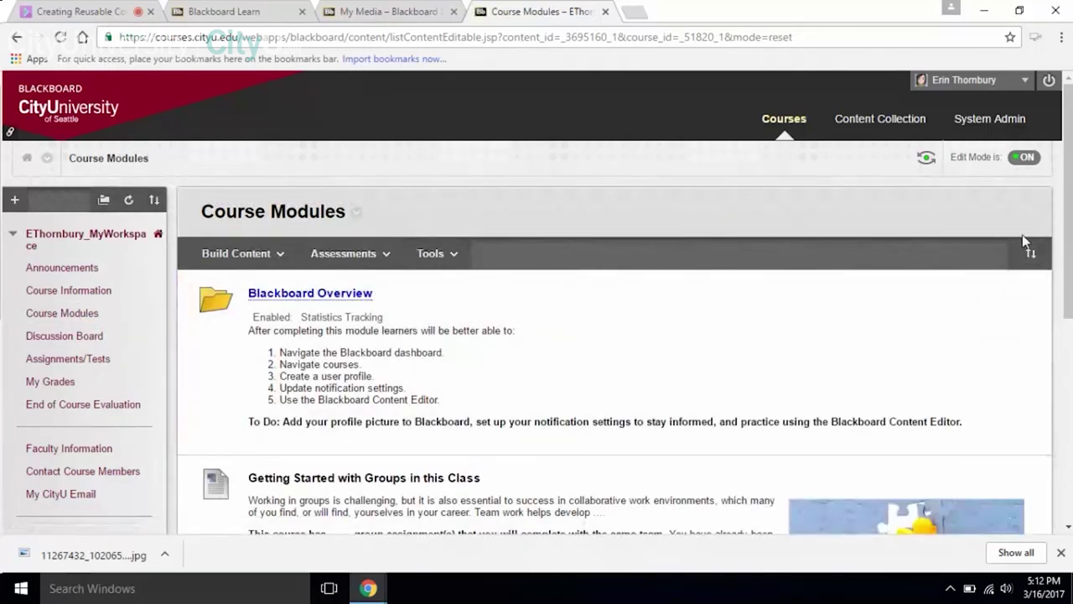
Scroll to Getting Started with Groups in this Class and show its action menu.
{"action": "left_click_drag", "start_coordinate": [1065, 240], "coordinate": [1040, 362]}
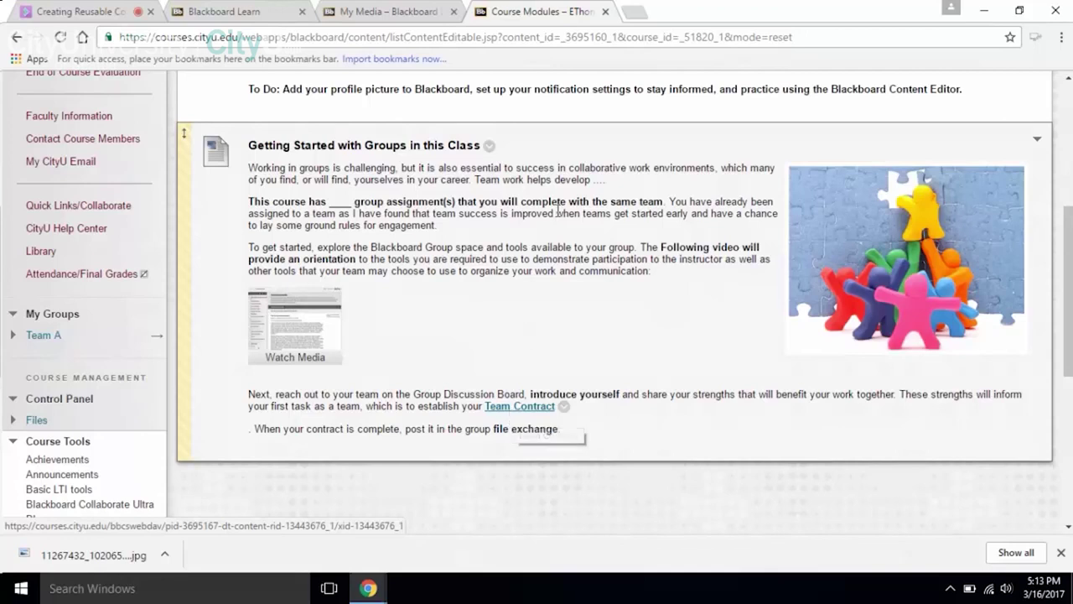
{"action": "left_click", "coordinate": [487, 146]}
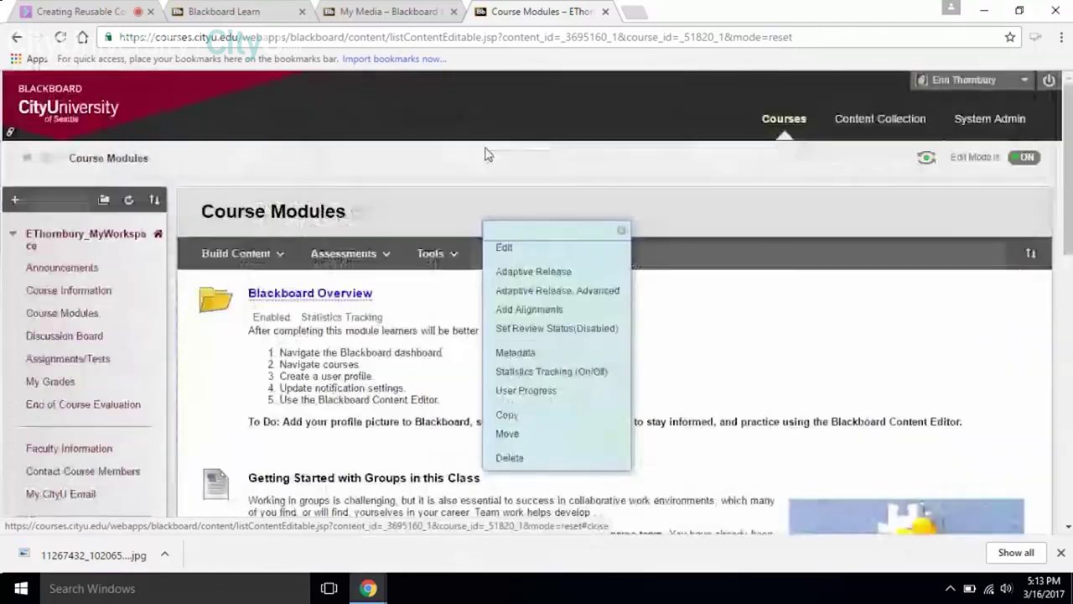
Review the Groups item's copy options, destination course list and folder browser, then cancel the copy.
{"action": "left_click", "coordinate": [507, 414]}
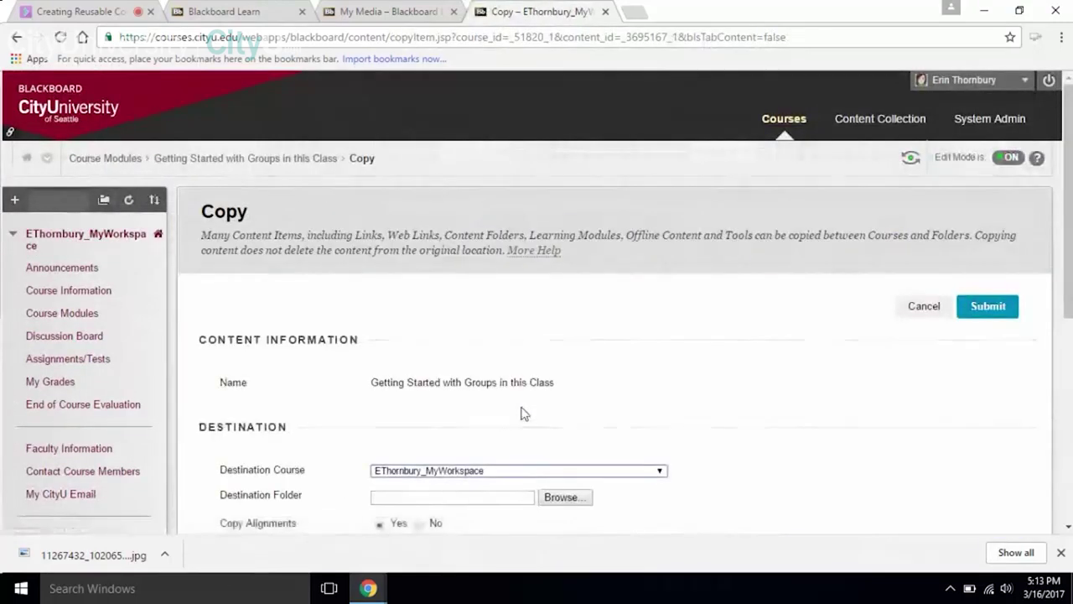
{"action": "scroll", "coordinate": [838, 391], "scroll_direction": "down", "scroll_amount": 3}
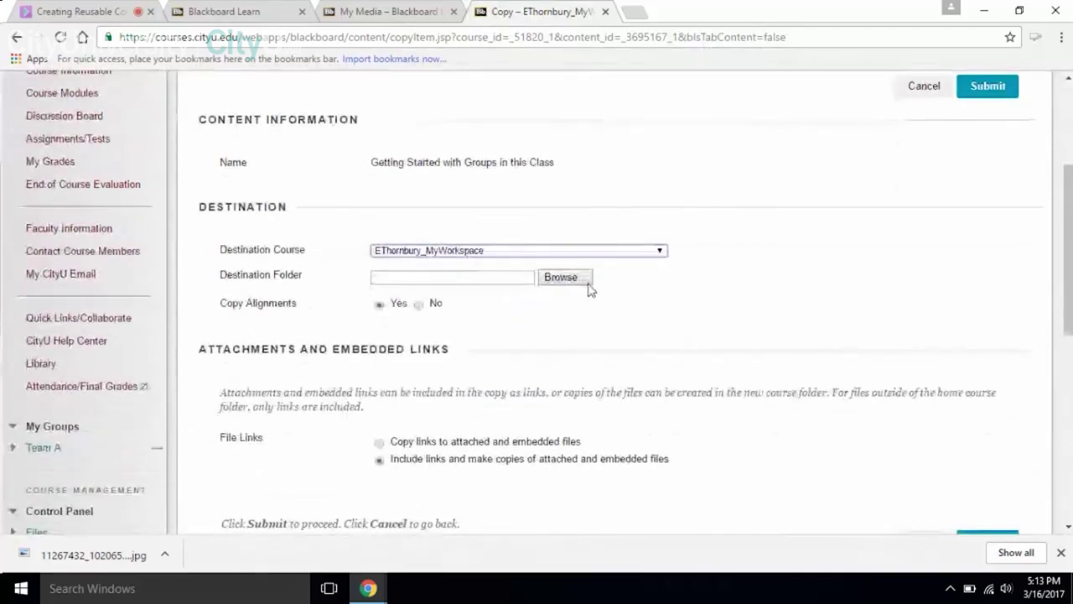
{"action": "left_click", "coordinate": [595, 254]}
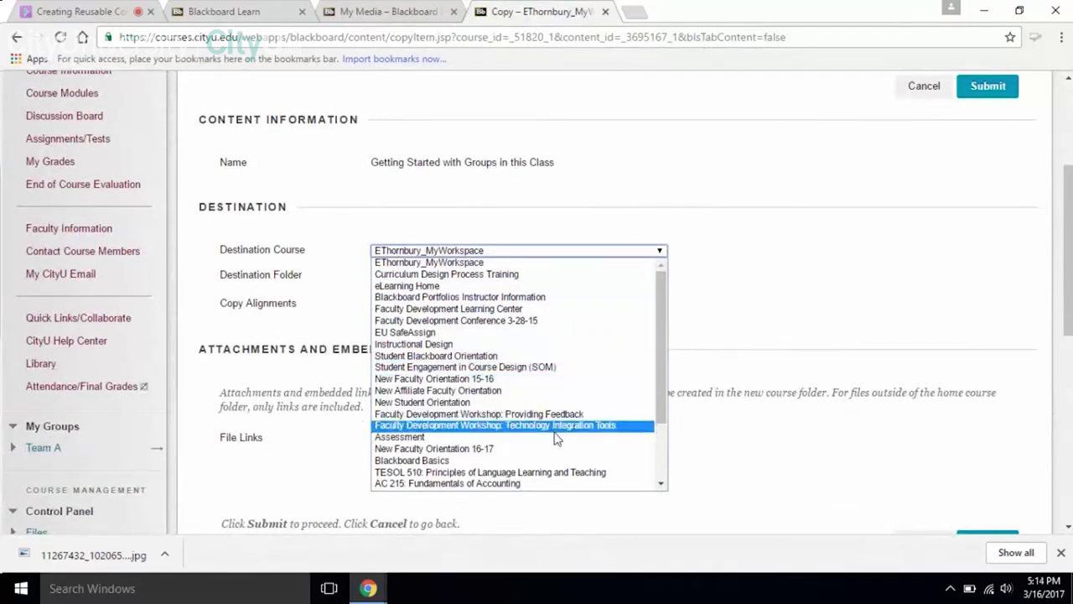
{"action": "left_click", "coordinate": [742, 345]}
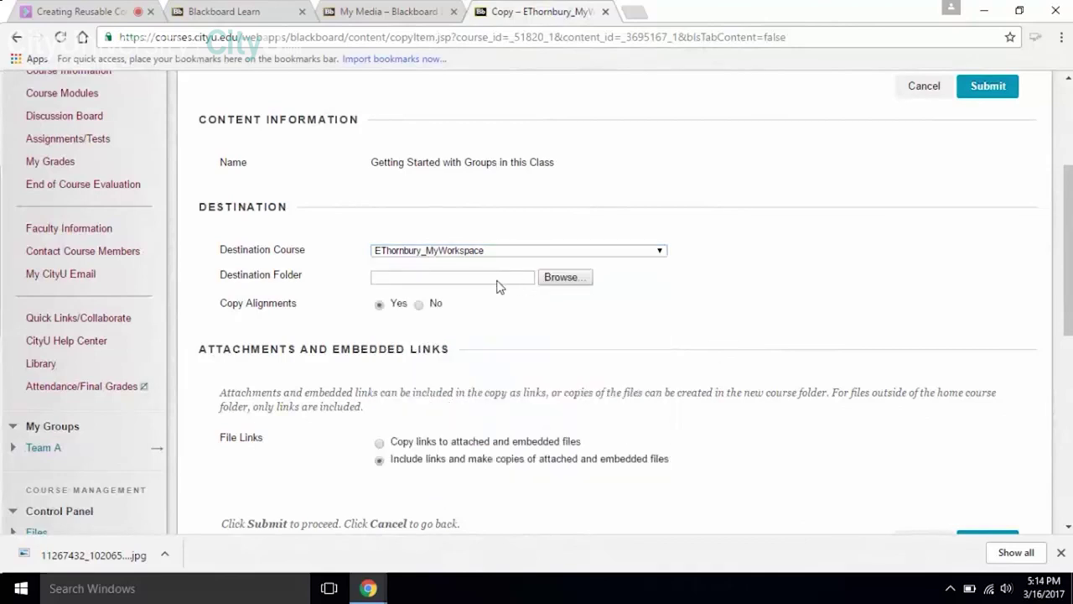
{"action": "left_click", "coordinate": [543, 280]}
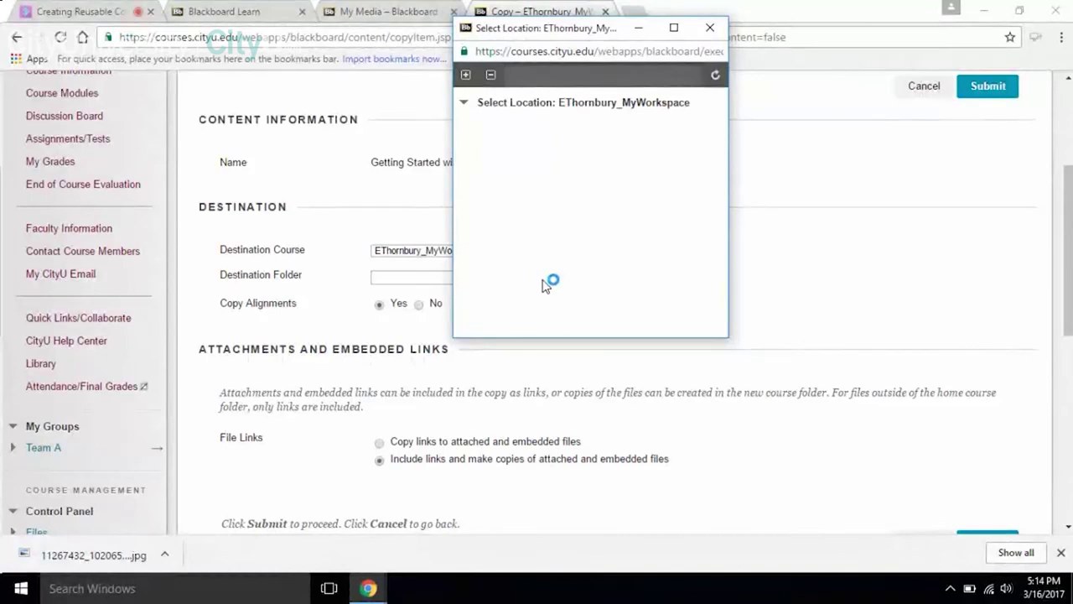
{"action": "left_click", "coordinate": [708, 30]}
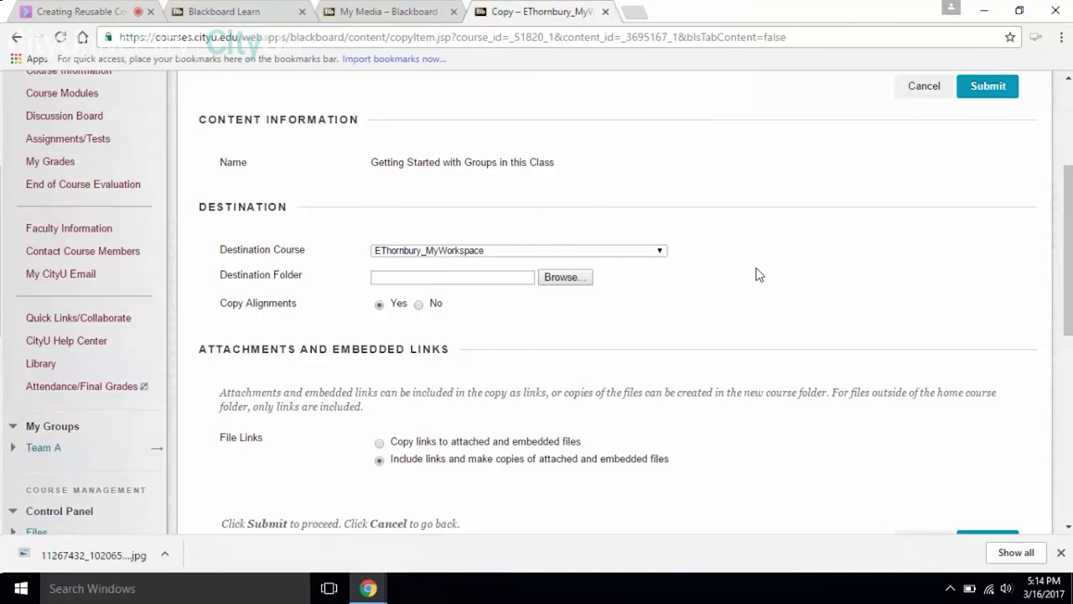
{"action": "left_click", "coordinate": [925, 88]}
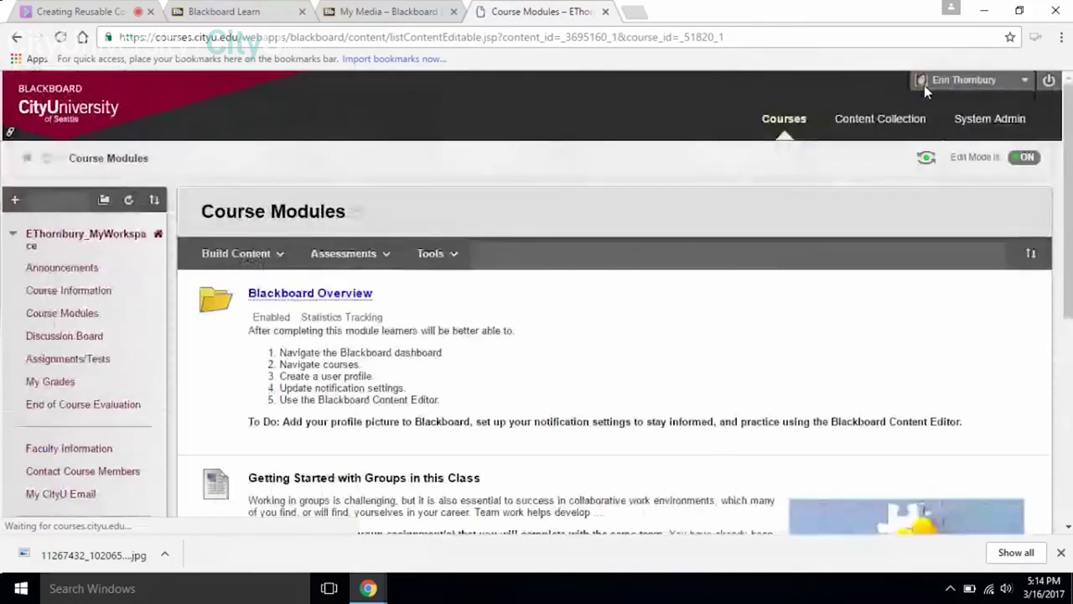
{"action": "left_click_drag", "start_coordinate": [1068, 169], "coordinate": [1064, 287]}
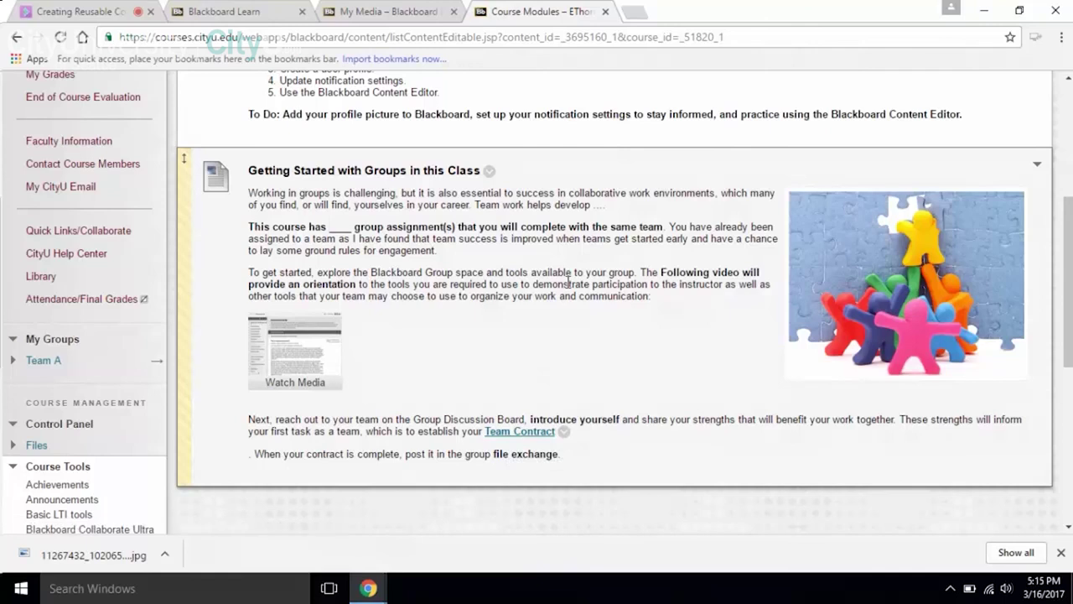
{"action": "scroll", "coordinate": [568, 281], "scroll_direction": "up", "scroll_amount": 4}
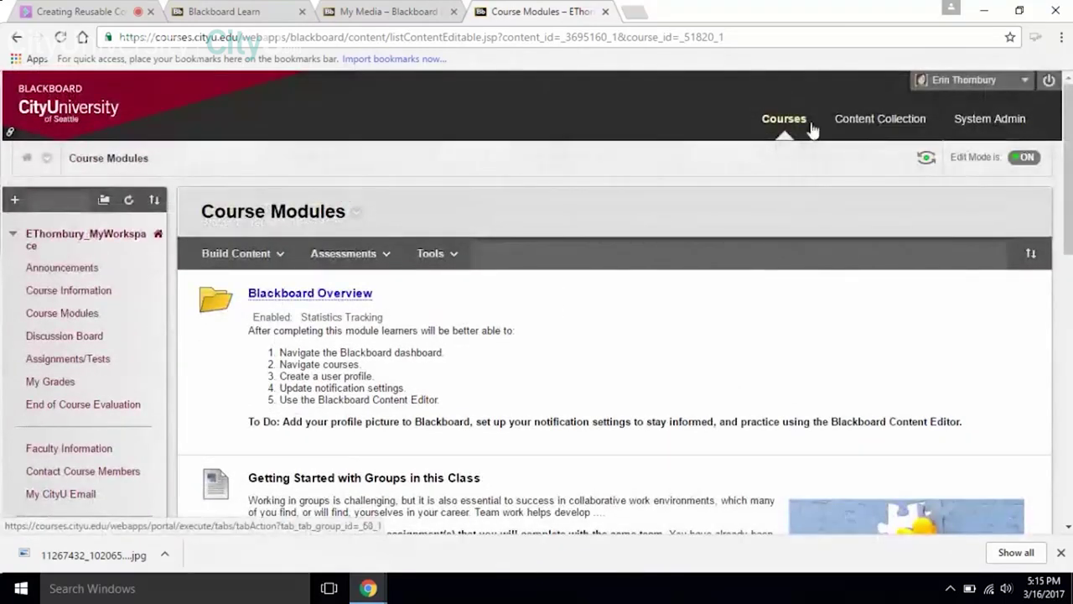
Browse the My Content files in the Content Collection, then return to the Collaborate session tab.
{"action": "left_click", "coordinate": [879, 123]}
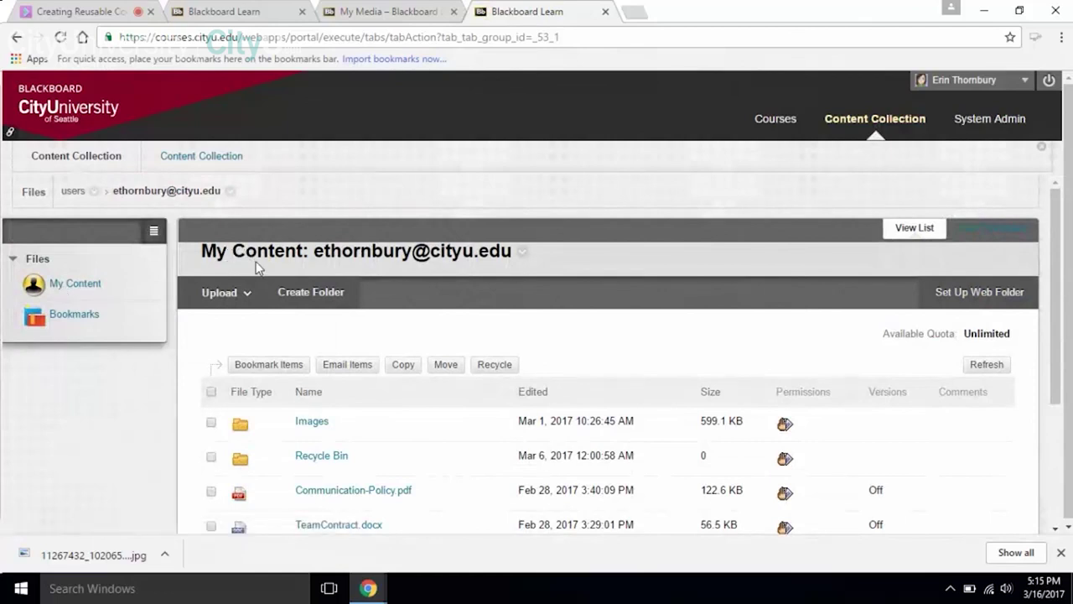
{"action": "left_click_drag", "start_coordinate": [312, 250], "coordinate": [178, 250]}
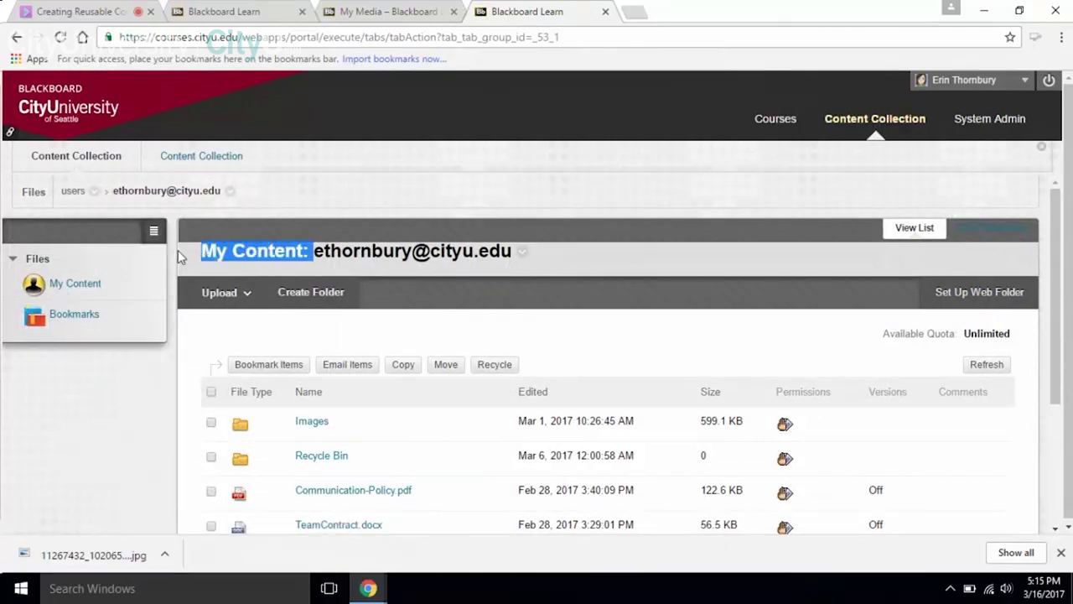
{"action": "left_click", "coordinate": [760, 122]}
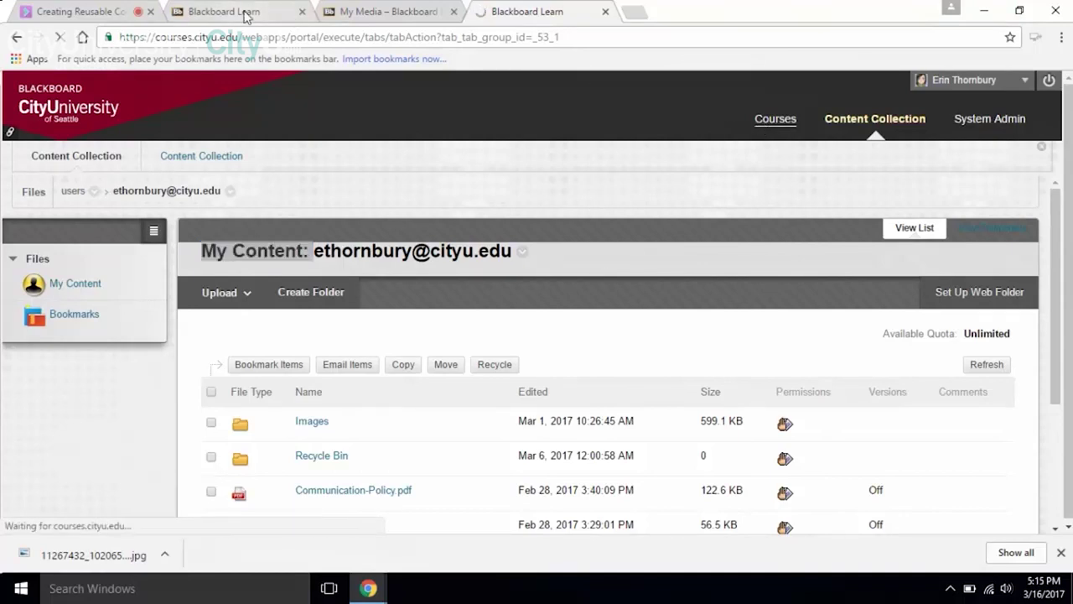
{"action": "left_click", "coordinate": [74, 13]}
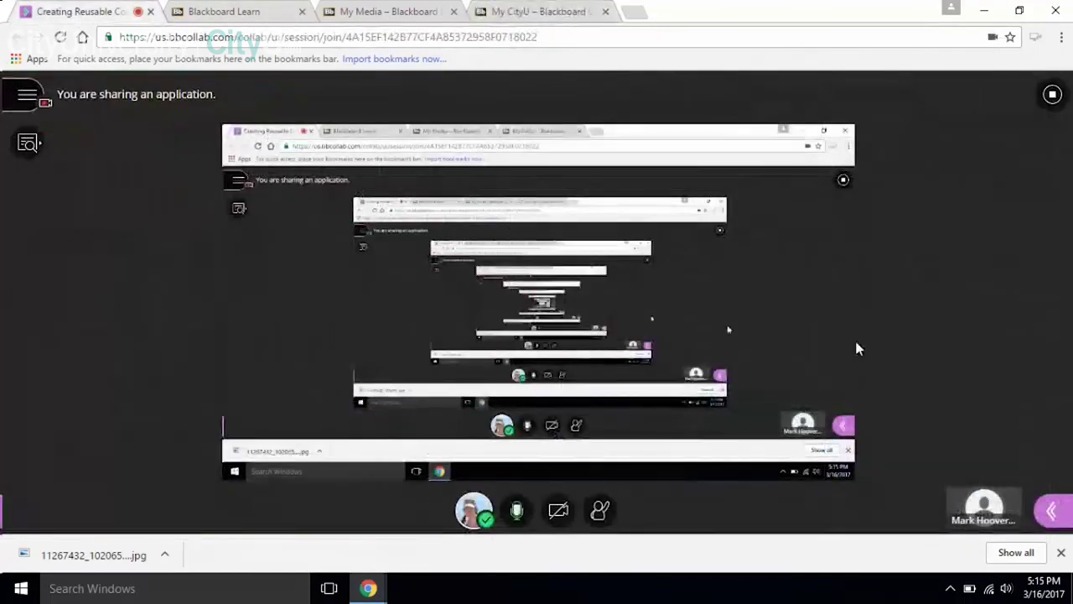
Share ContentWebinar2.pptx from the Share Files list in Collaborate Ultra.
{"action": "left_click", "coordinate": [1048, 513]}
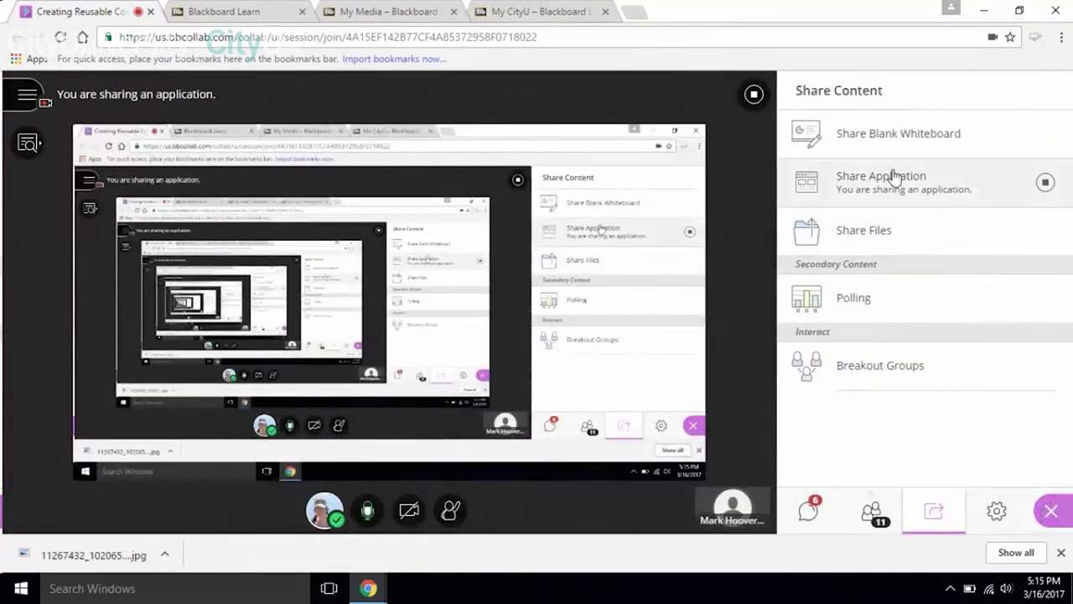
{"action": "left_click", "coordinate": [871, 232]}
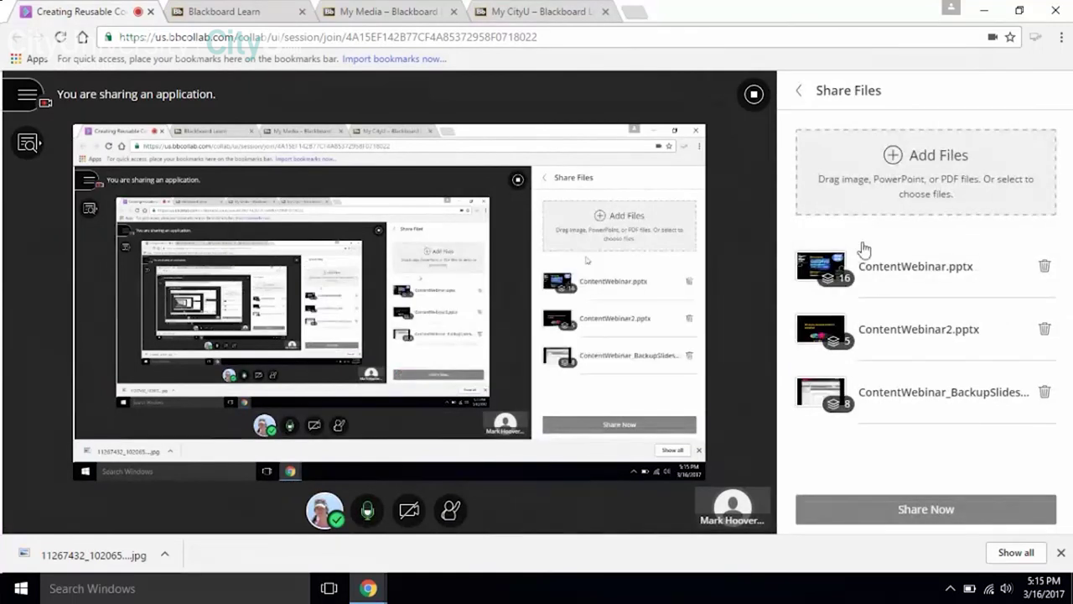
{"action": "left_click", "coordinate": [880, 340]}
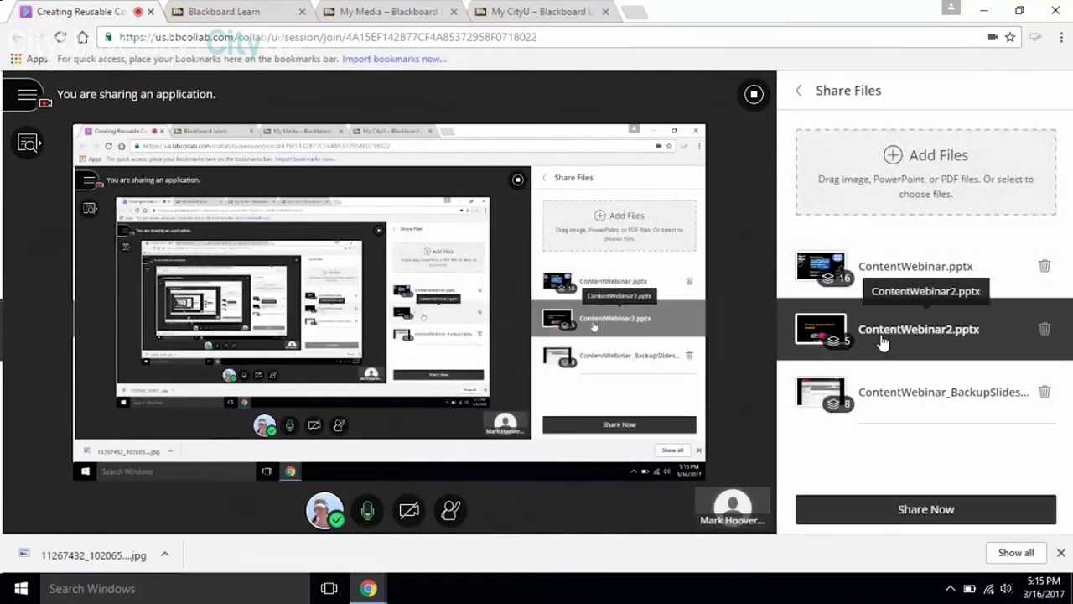
{"action": "left_click", "coordinate": [905, 510]}
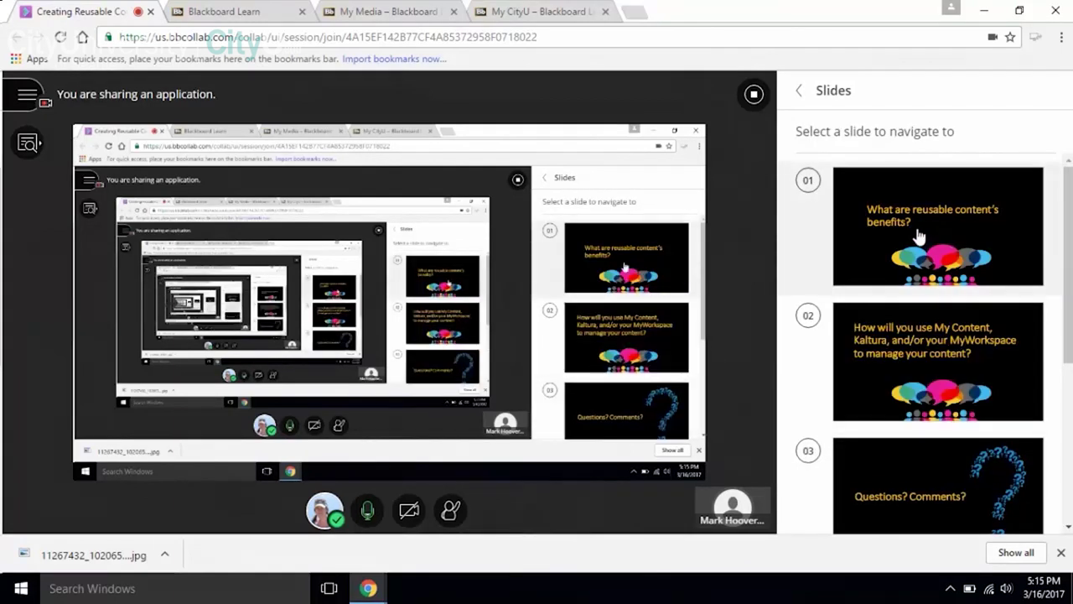